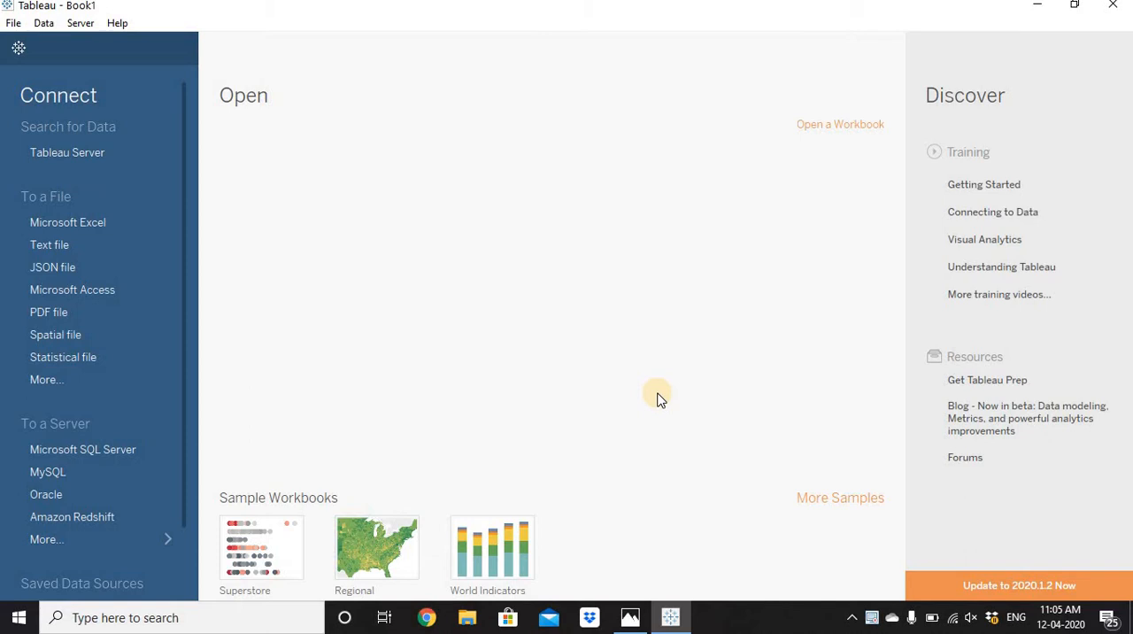
Connect to the Sample - Superstore Excel workbook in the repository's Datasources 2020.1 en_US-US folder and add the first Orders sheet to the data source.
left_click(115, 223)
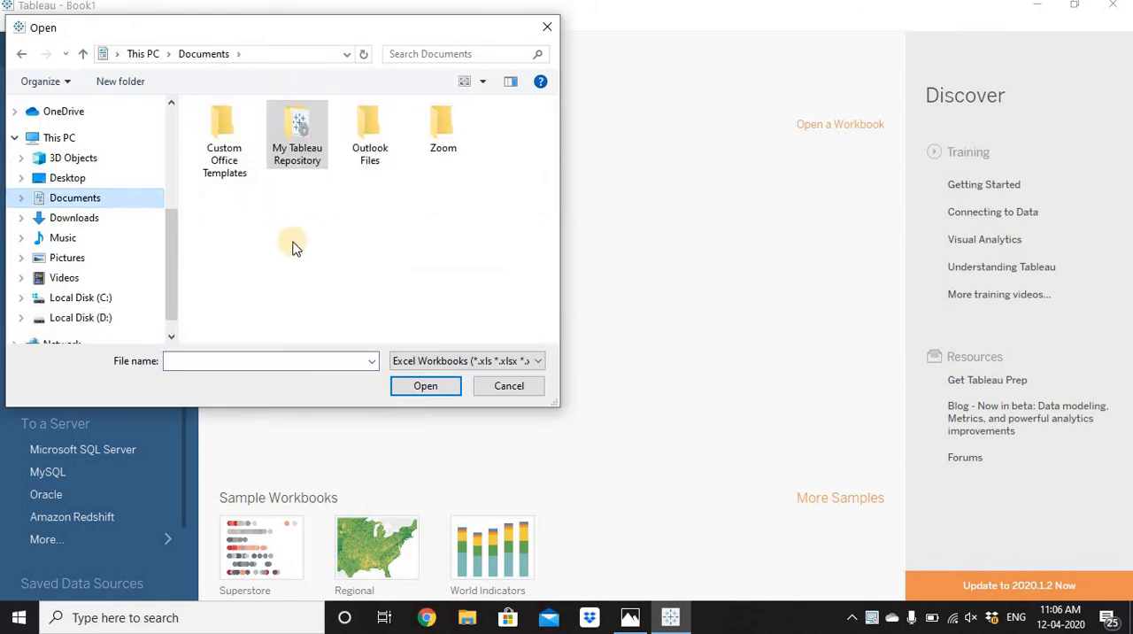
double_click(306, 158)
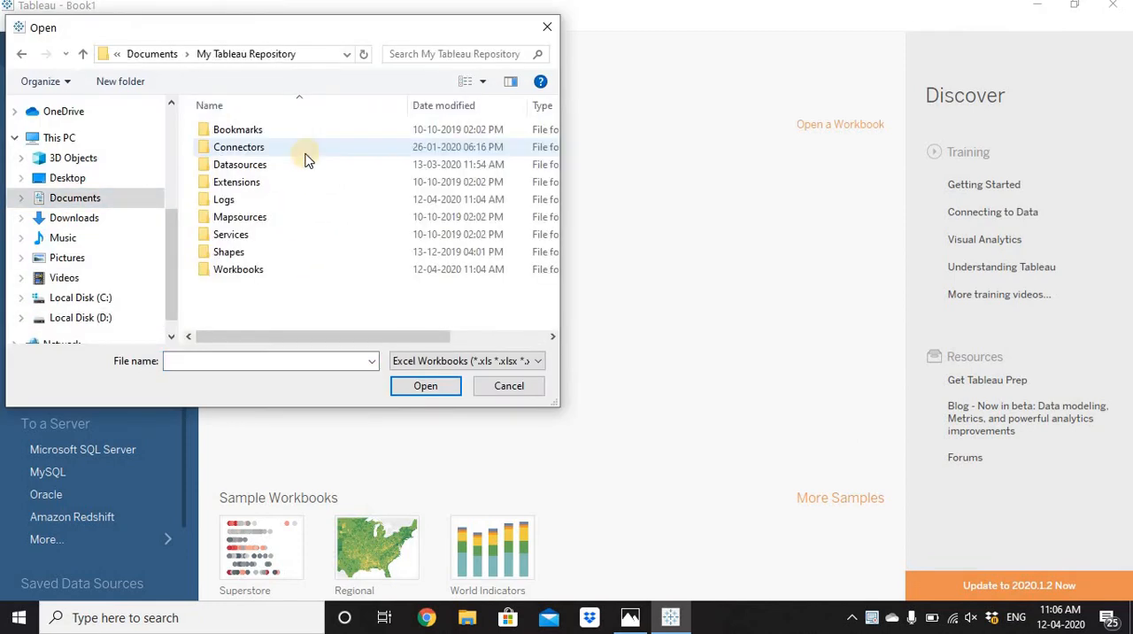
double_click(248, 165)
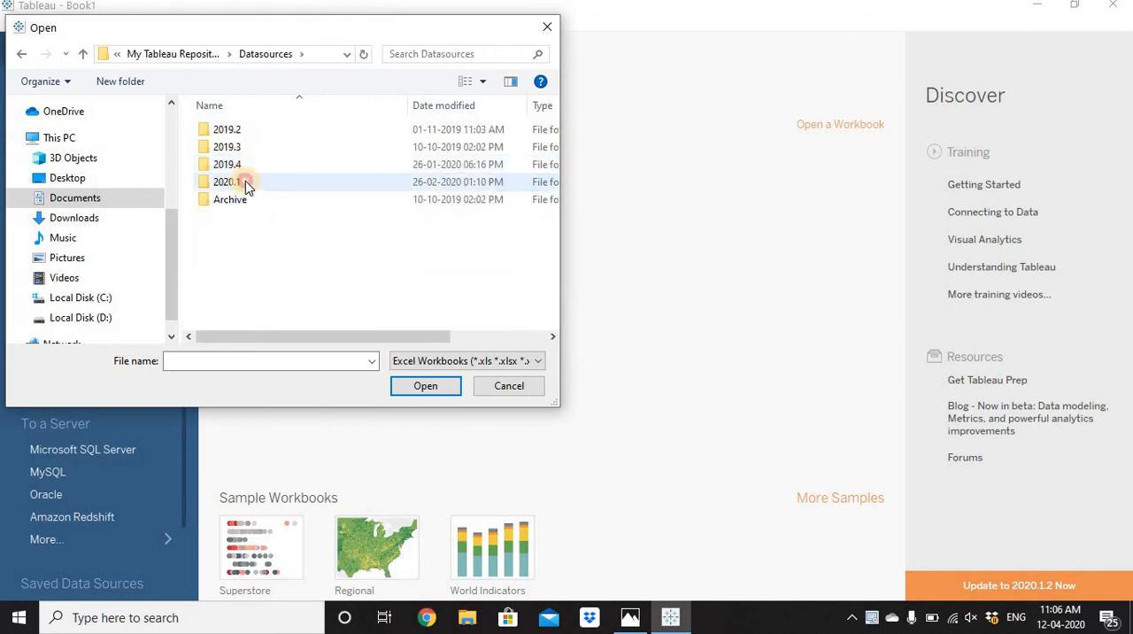
double_click(245, 181)
left_click(245, 129)
double_click(245, 129)
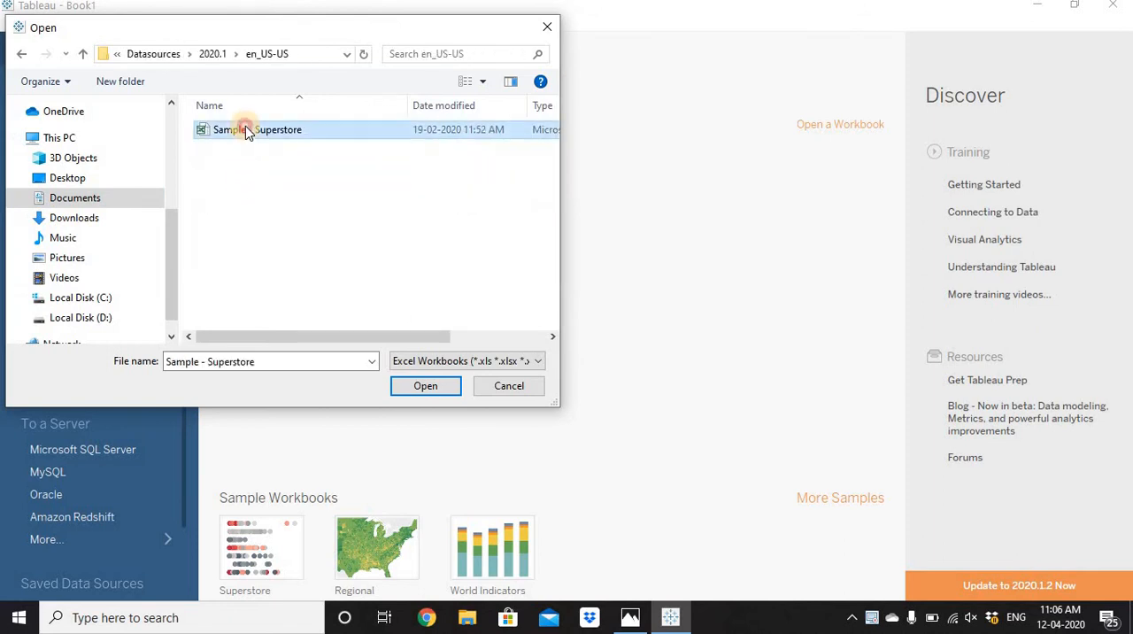
double_click(245, 129)
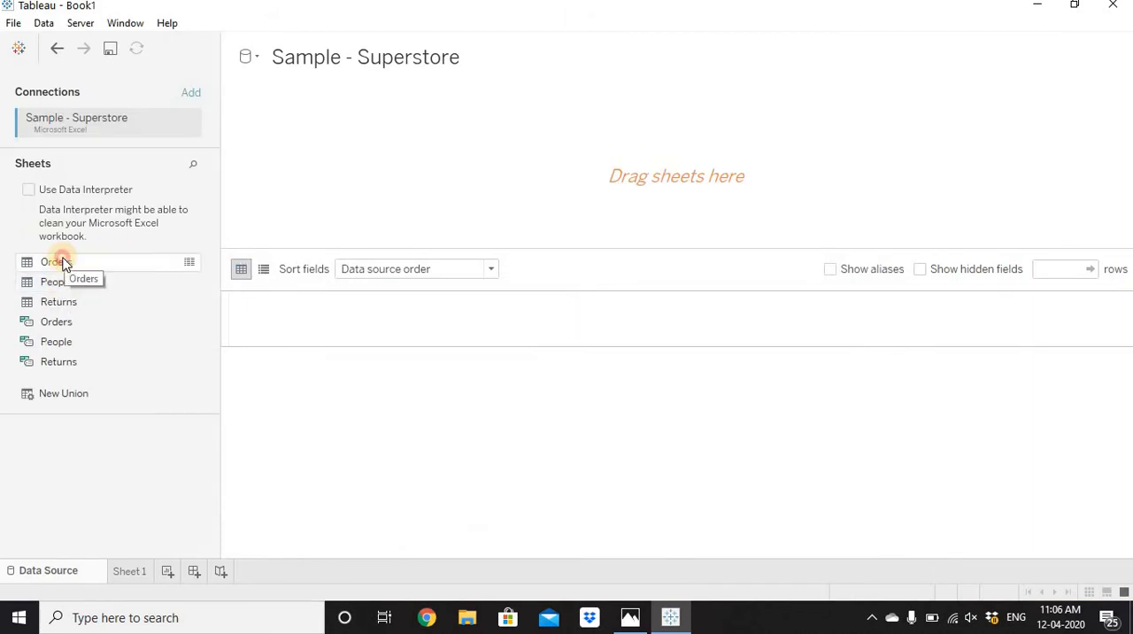
left_click_drag(60, 264, 420, 149)
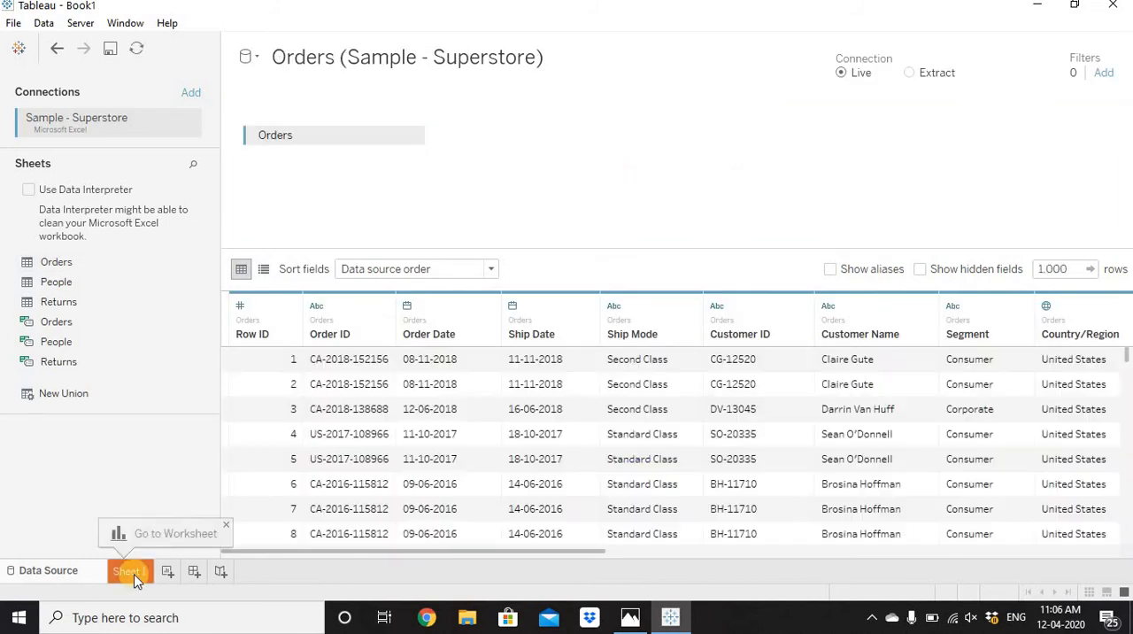
Build a horizontal bar chart on Sheet 1 with Ship Mode on rows and Sales on columns.
left_click(134, 574)
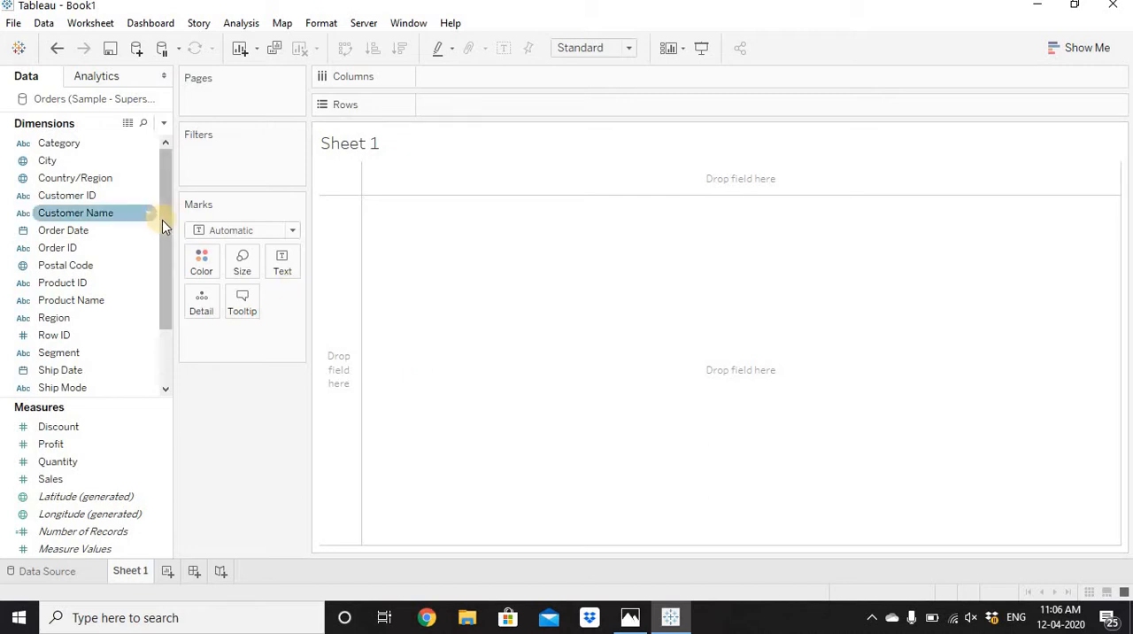
left_click_drag(166, 227, 165, 337)
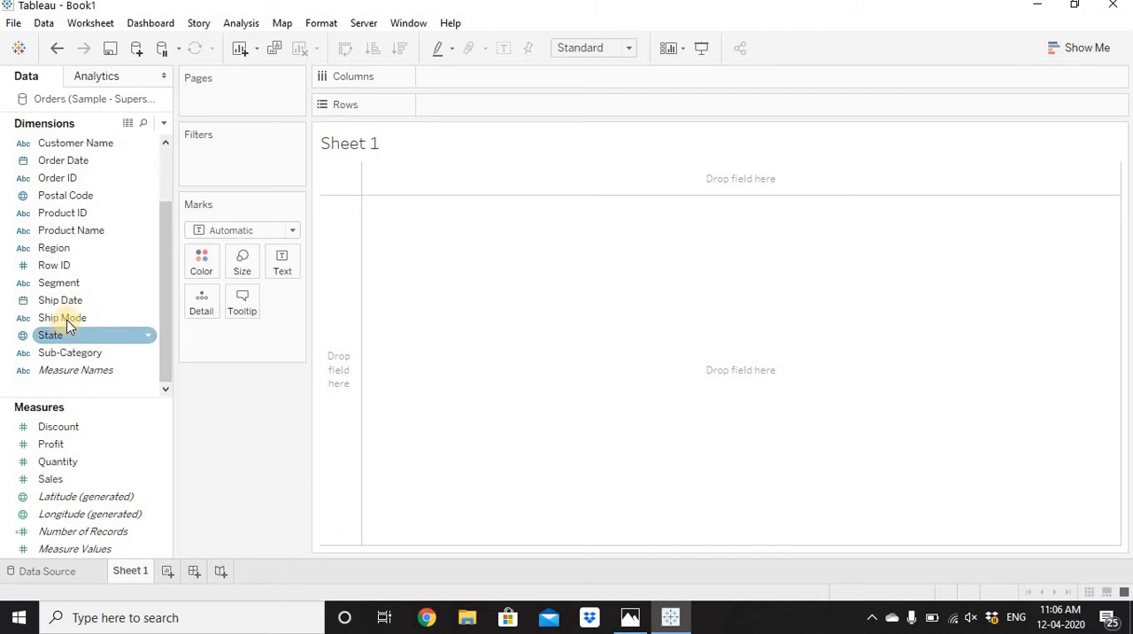
left_click_drag(64, 318, 442, 124)
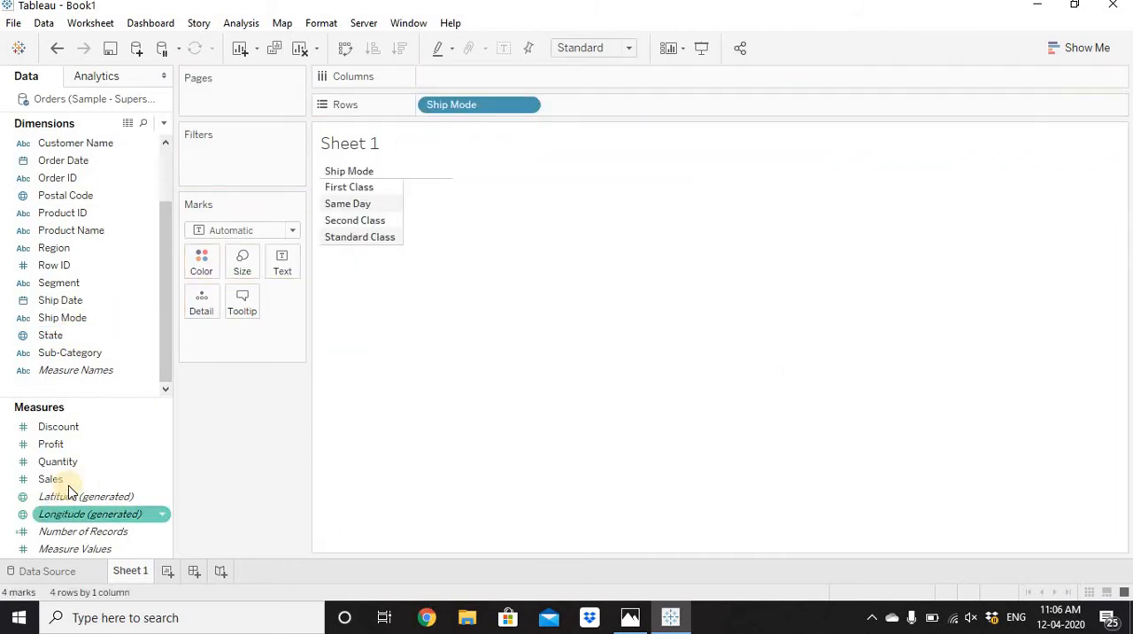
left_click_drag(51, 479, 460, 79)
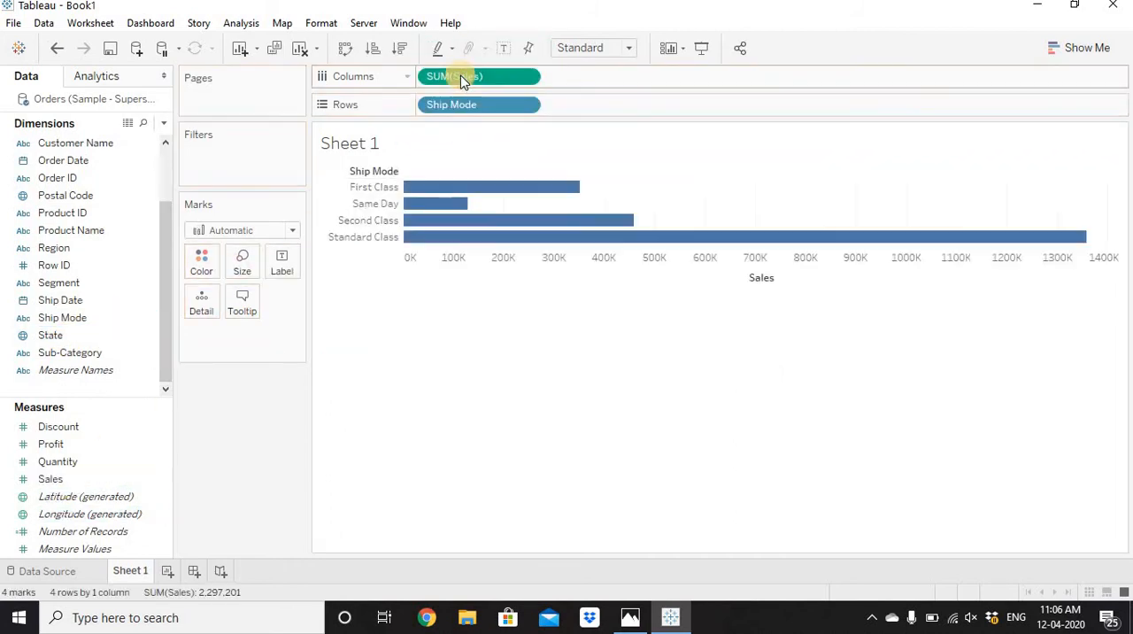
Sort the ship modes in descending order of Sales and show mark labels on the bars.
left_click(400, 50)
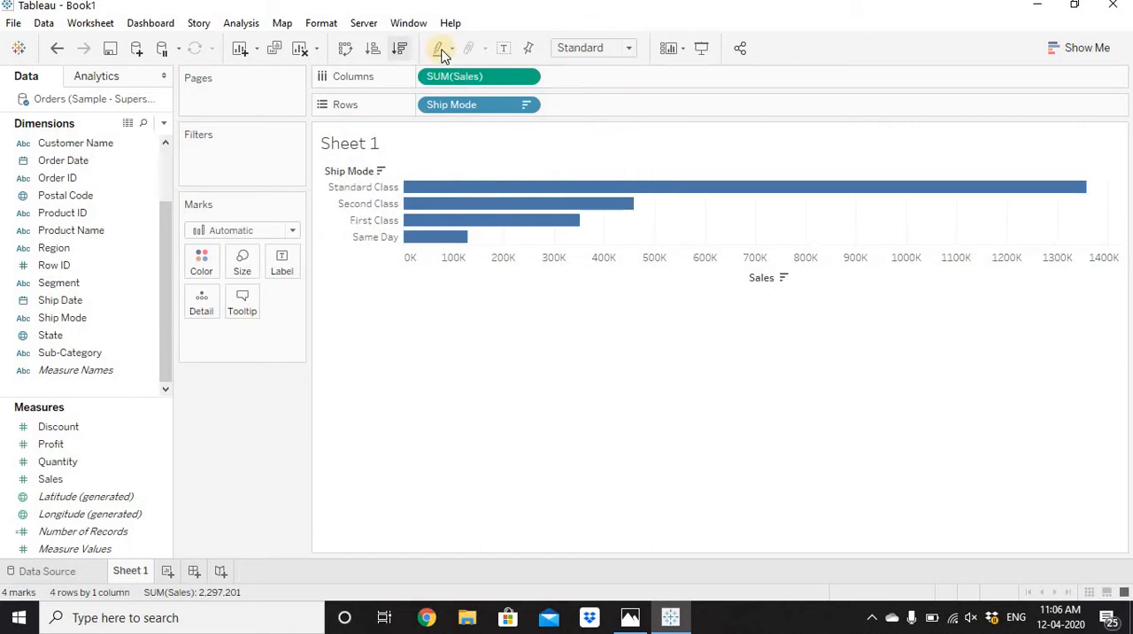
left_click(503, 48)
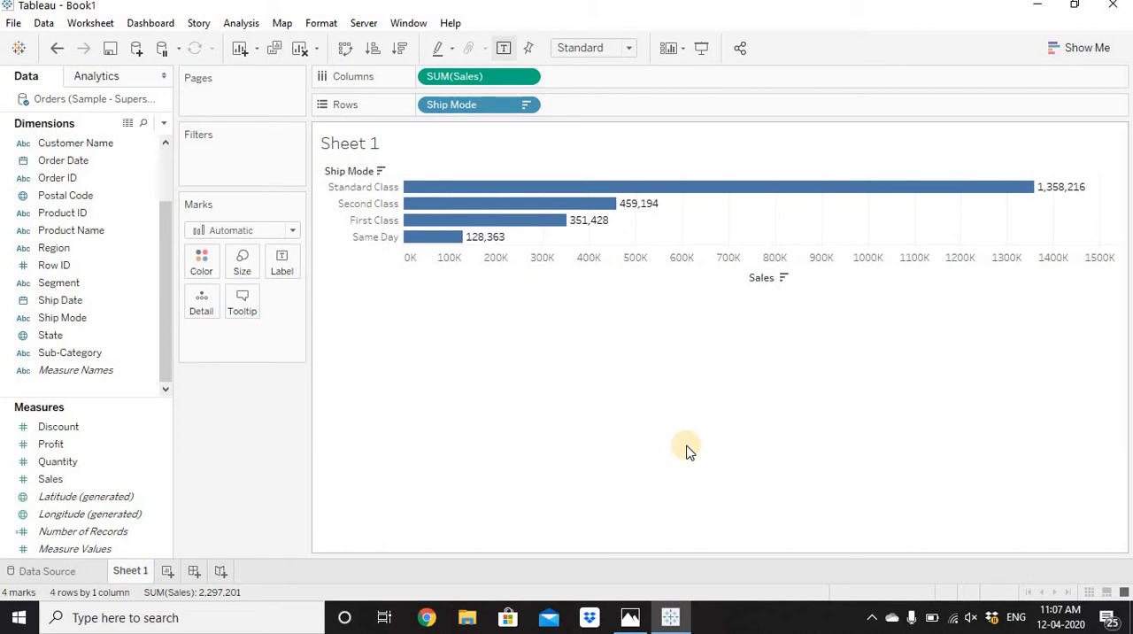
Change the alias of the Same Day ship mode to Fast Track.
left_click(382, 236)
right_click(381, 236)
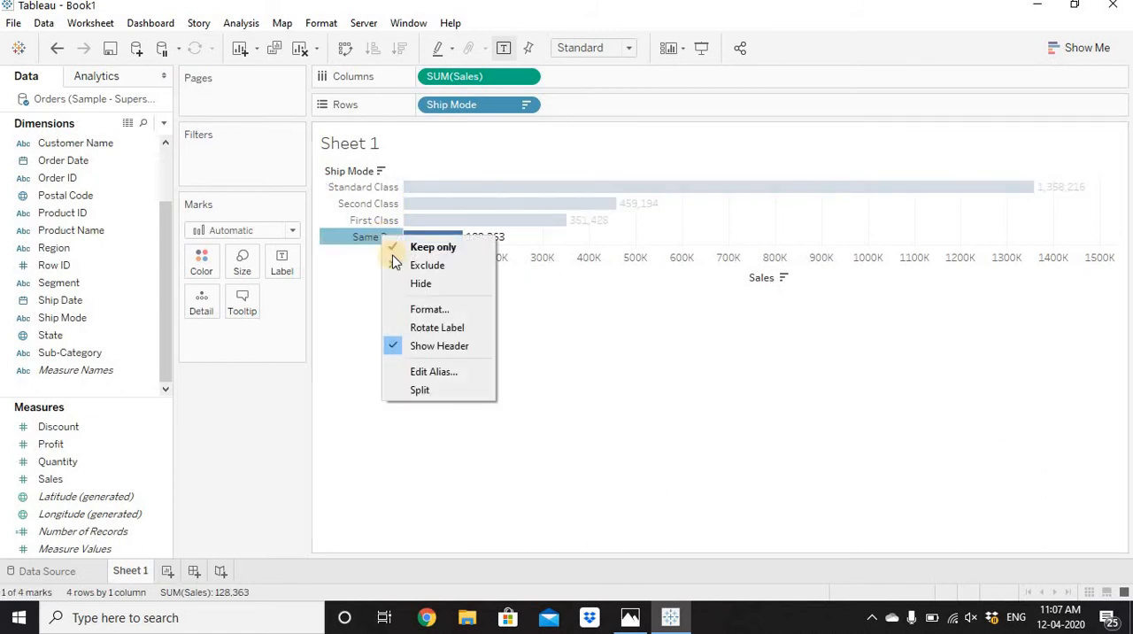
left_click(431, 372)
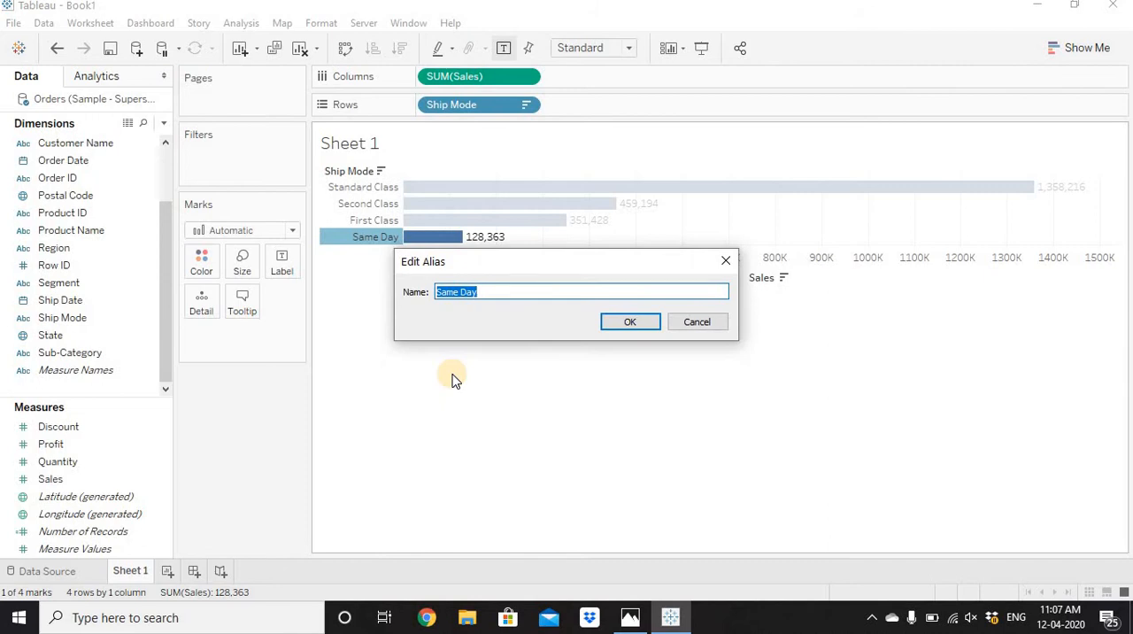
type("Fast Track")
key("Return")
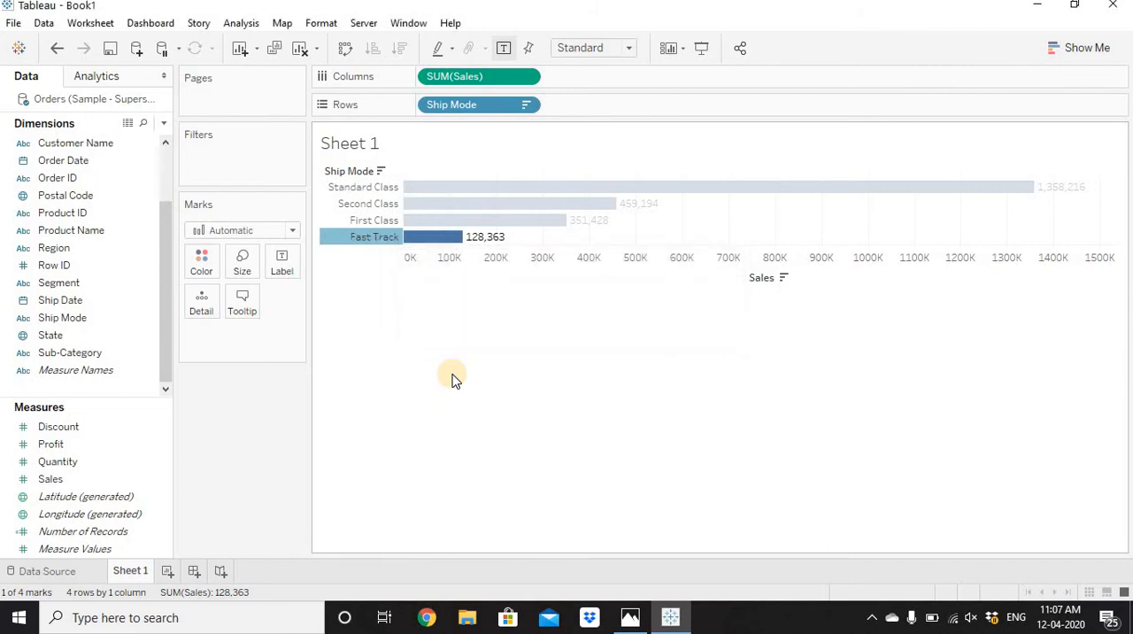
left_click(451, 379)
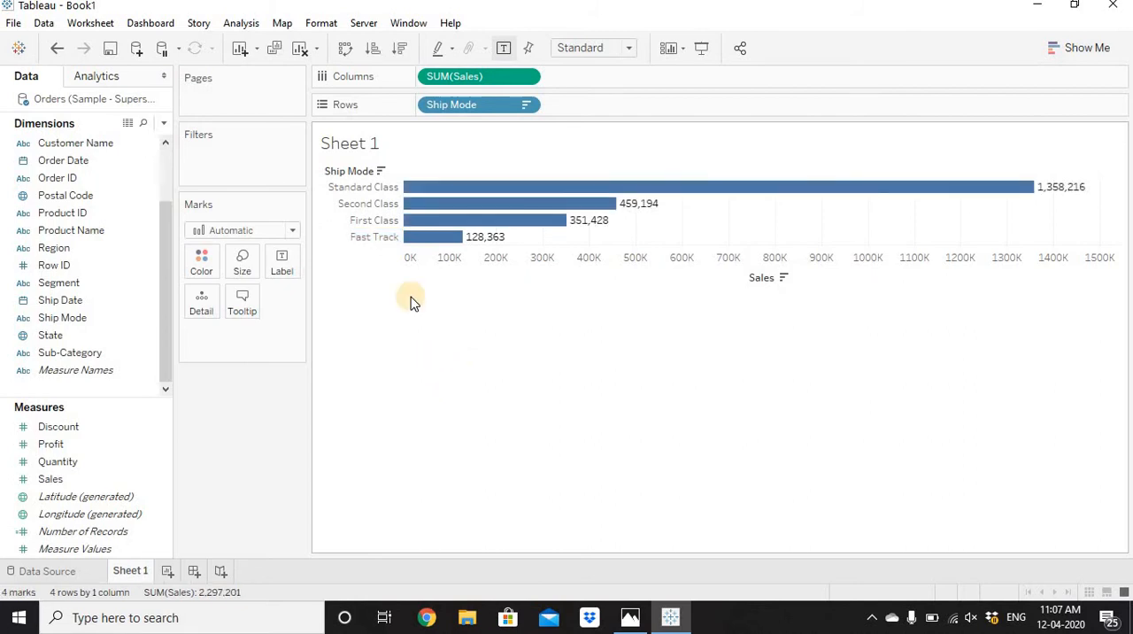
Try to give the First Class ship mode the alias Fast Track as well, and undo the alias on Same Day.
right_click(375, 221)
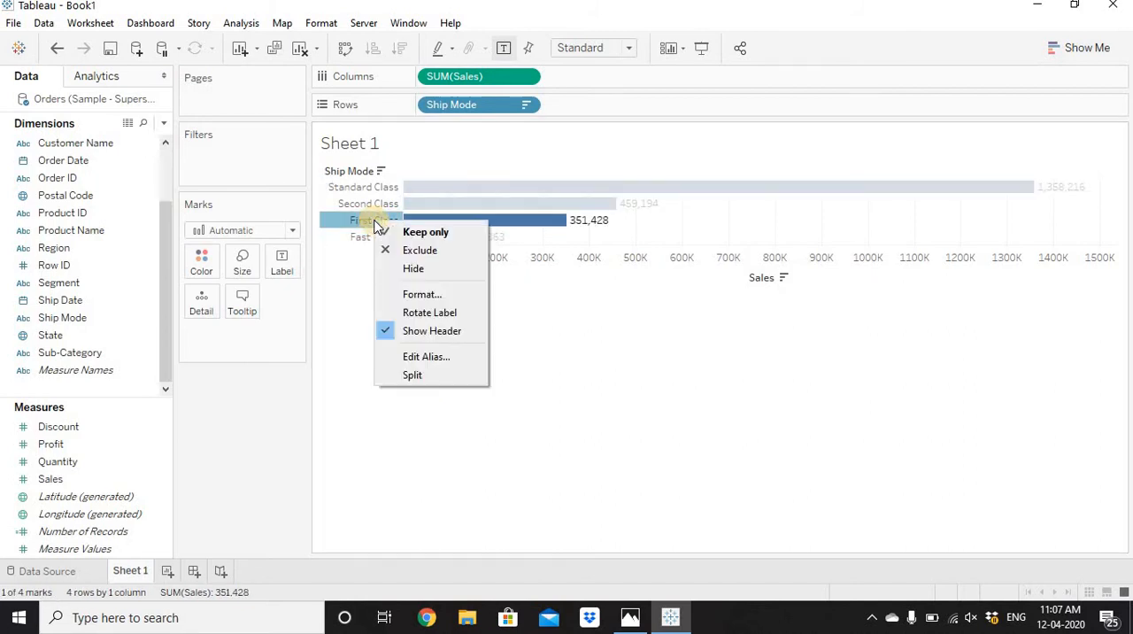
left_click(448, 360)
type("F")
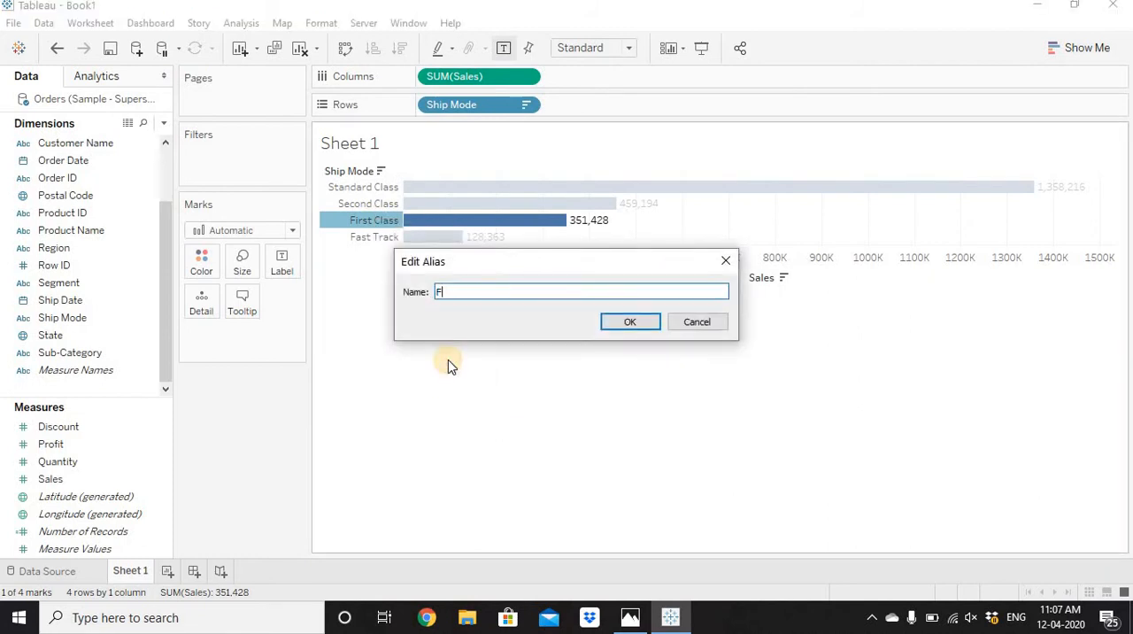
type("ast Track")
key("Return")
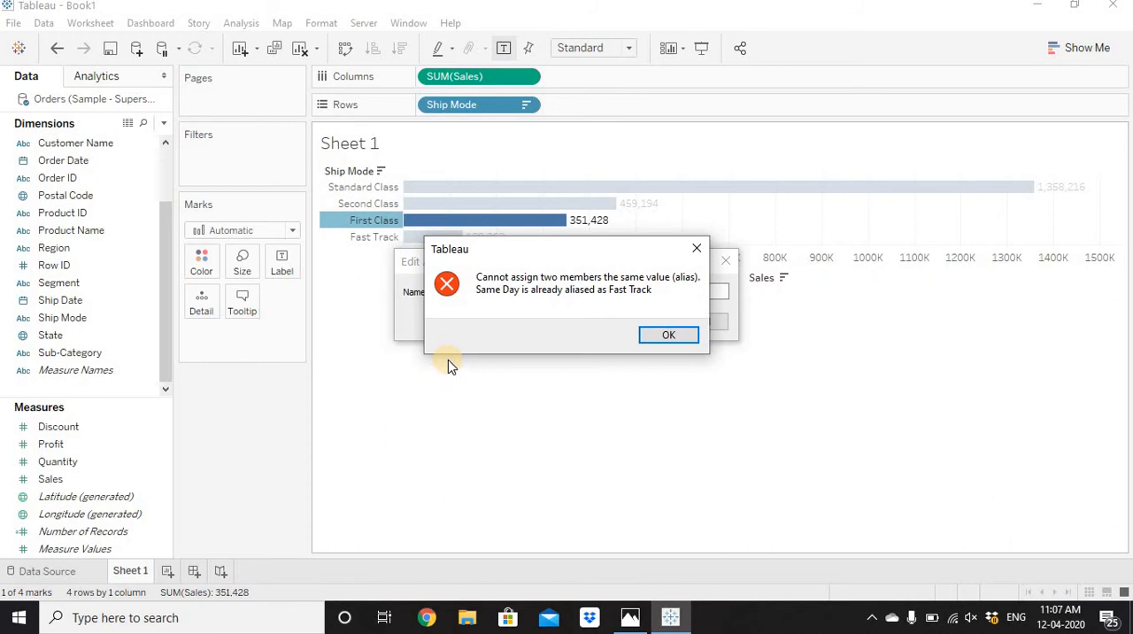
key("Return")
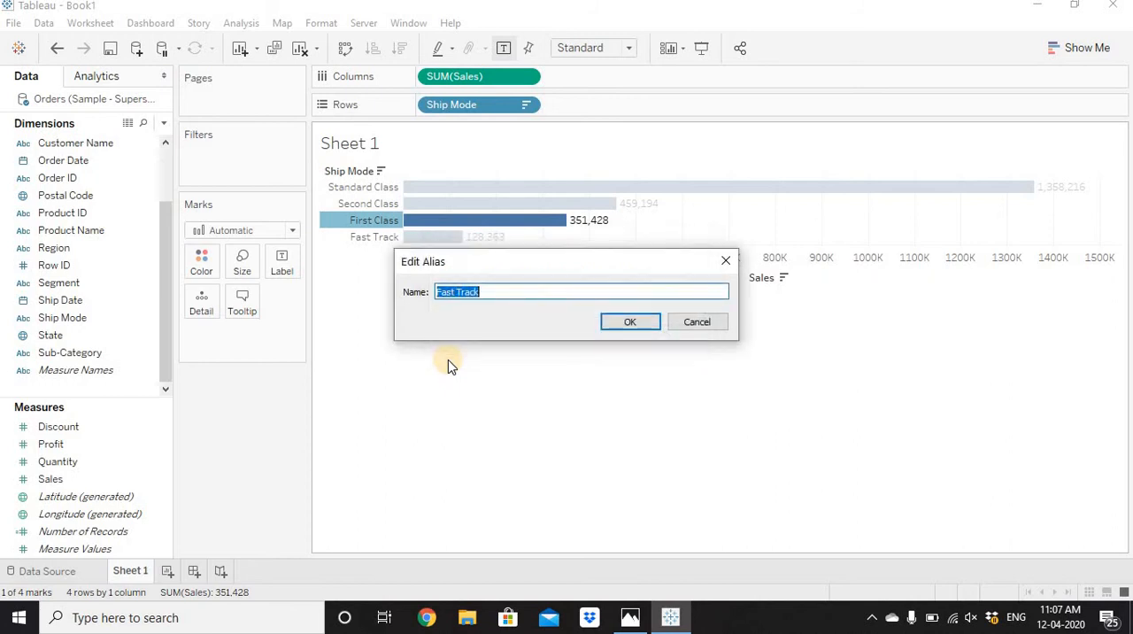
key("Escape")
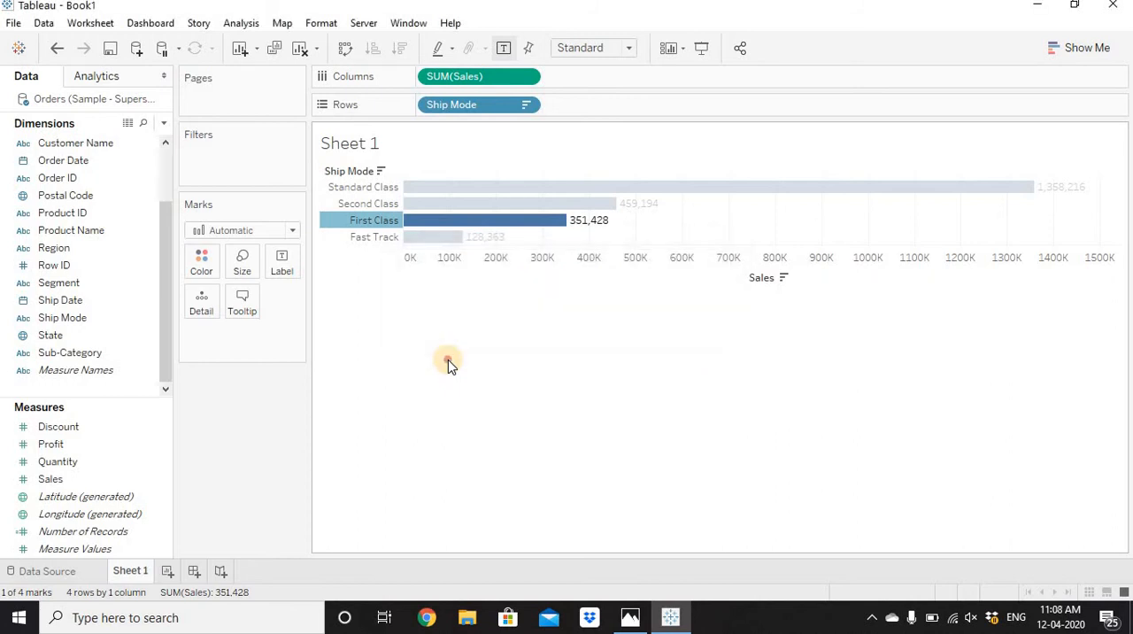
left_click(448, 359)
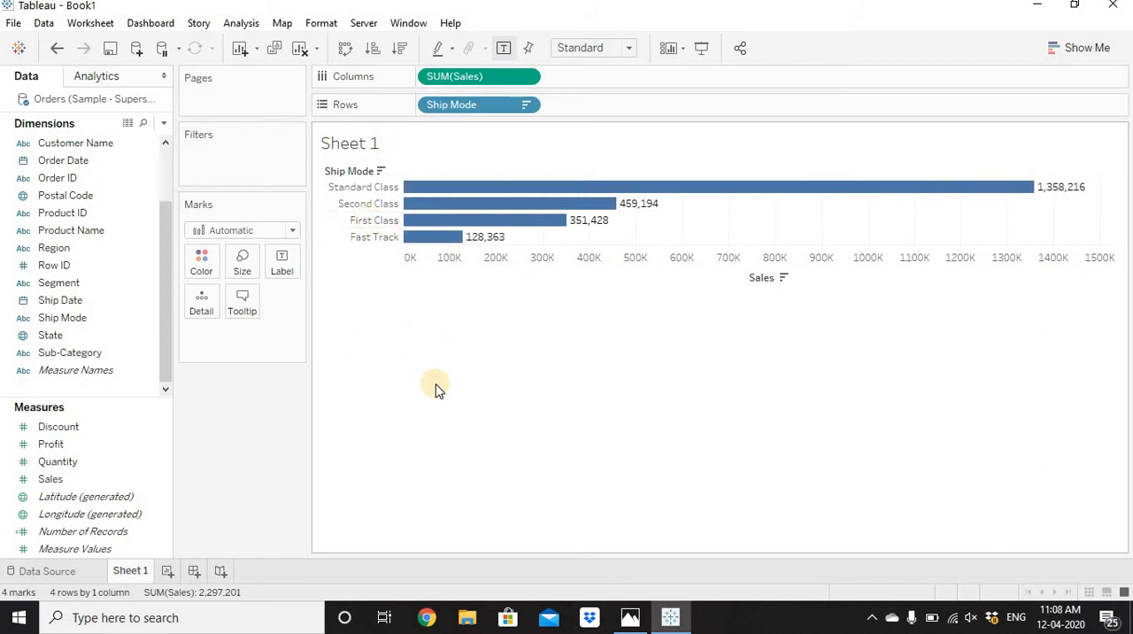
key("ctrl+z")
Group the First Class and Same Day members of Ship Mode in the chart.
left_click(374, 220)
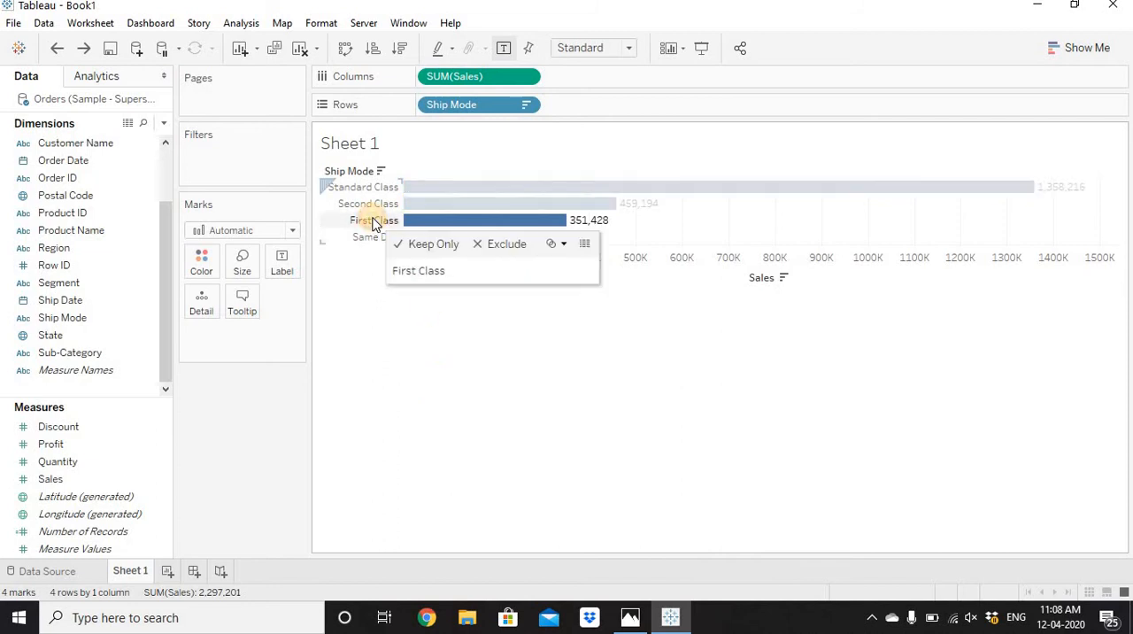
left_click(370, 237, "ctrl")
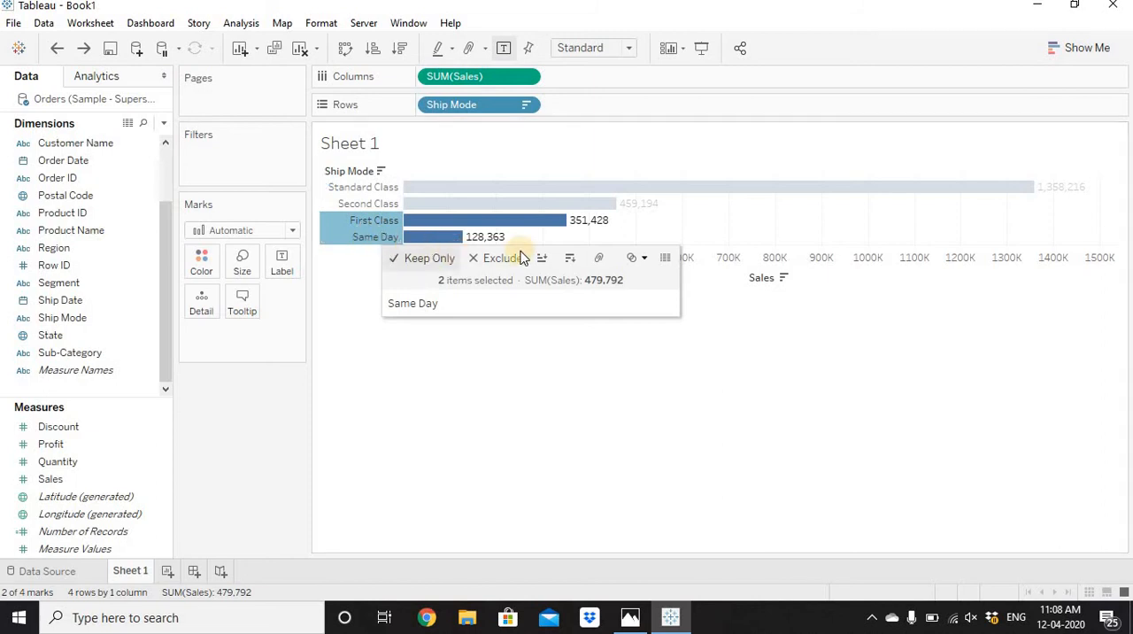
left_click(599, 258)
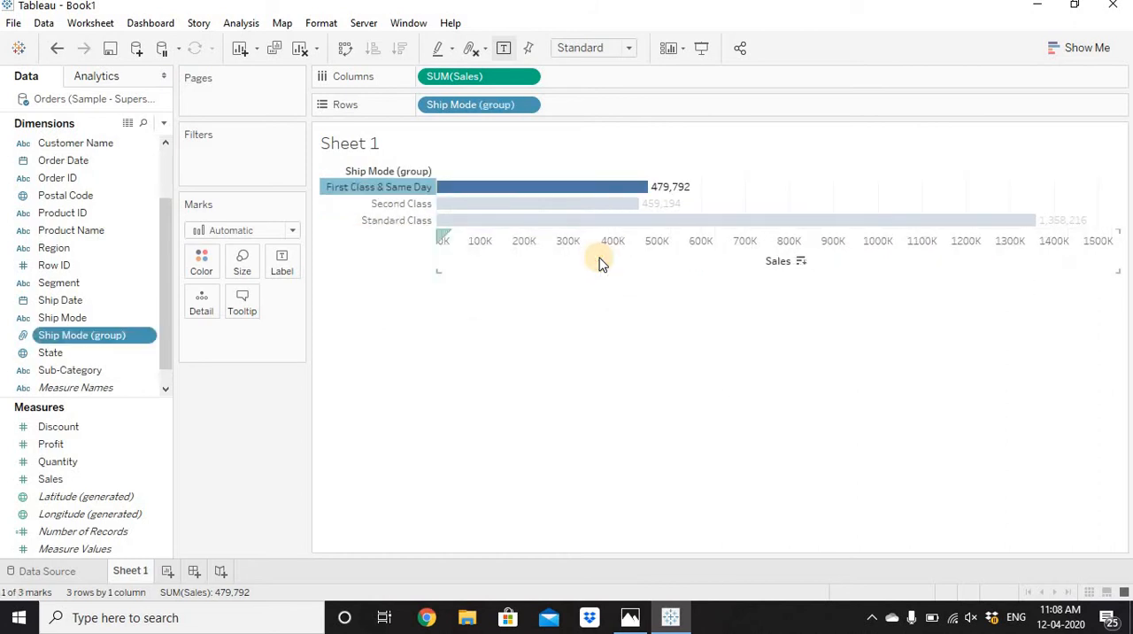
Set the alias of the First Class & Same Day group to Fast Track and sort the bars in descending order of Sales.
left_click(397, 187)
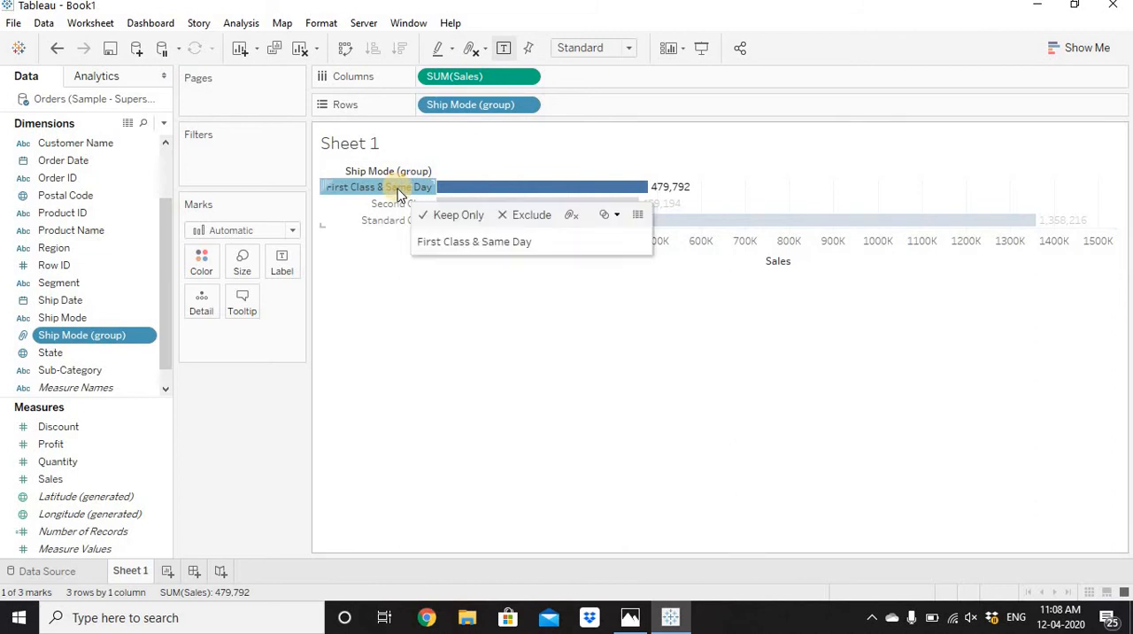
right_click(398, 192)
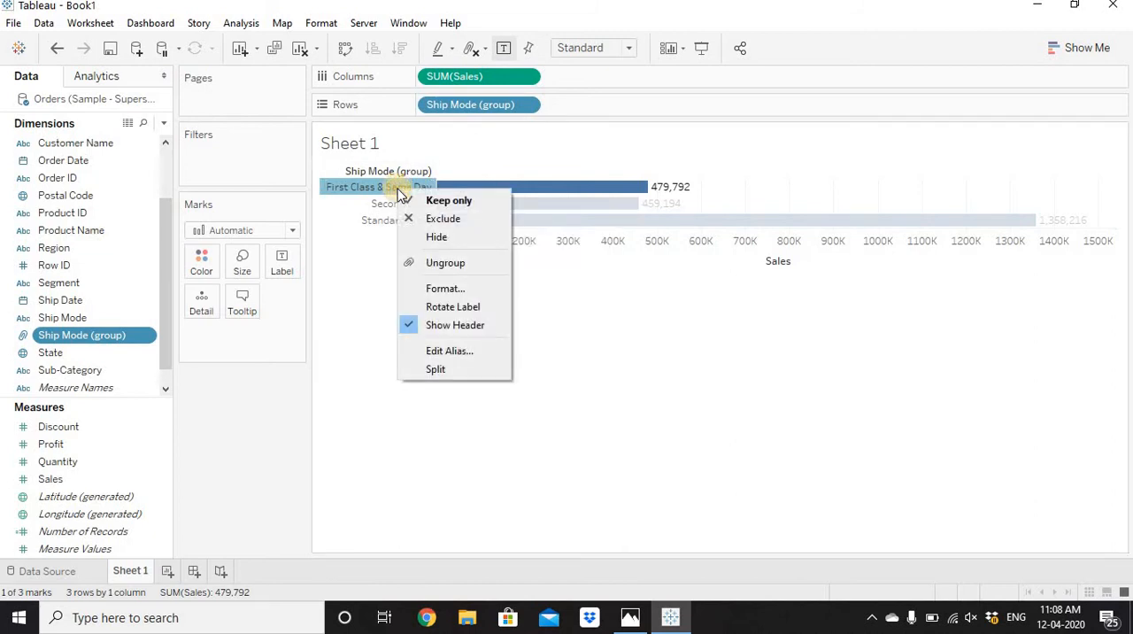
left_click(467, 351)
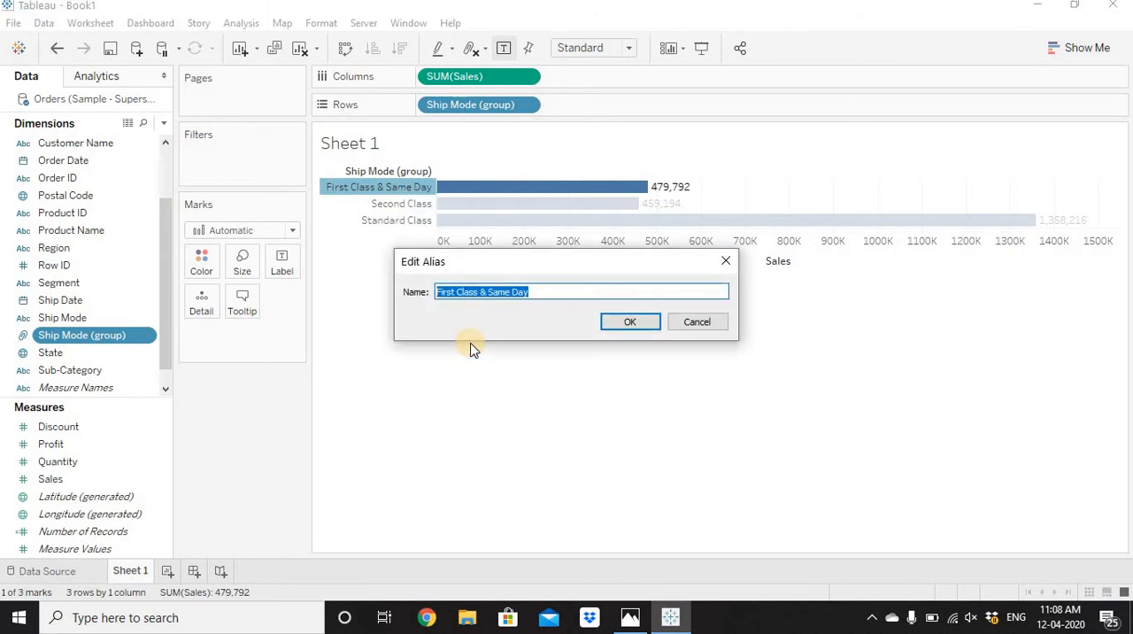
type("Fast Track")
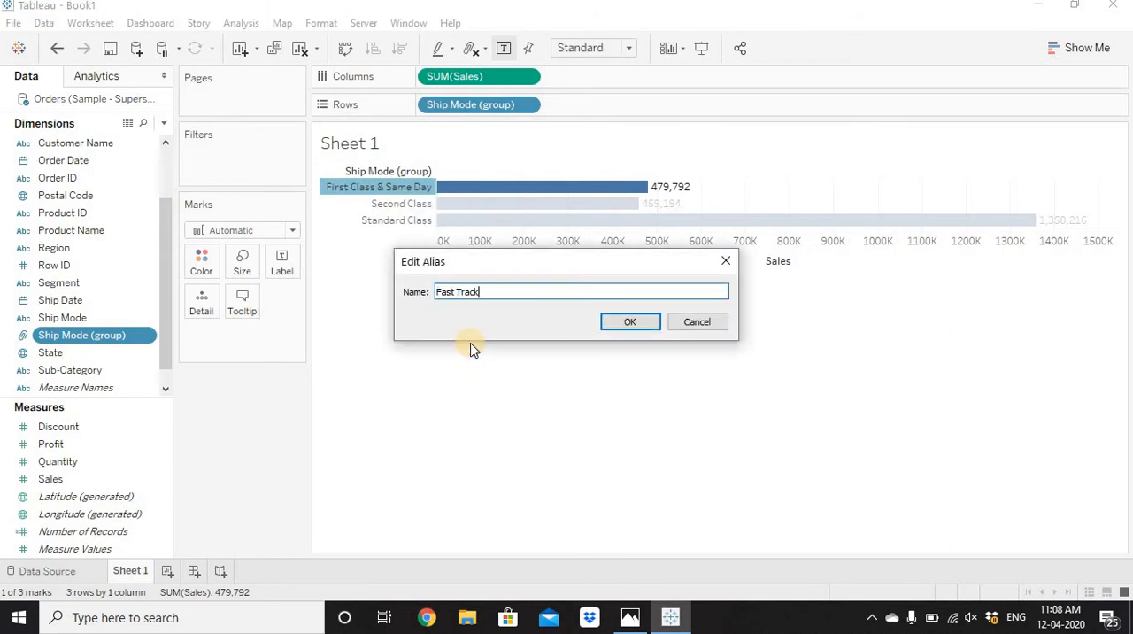
key("Return")
left_click(398, 48)
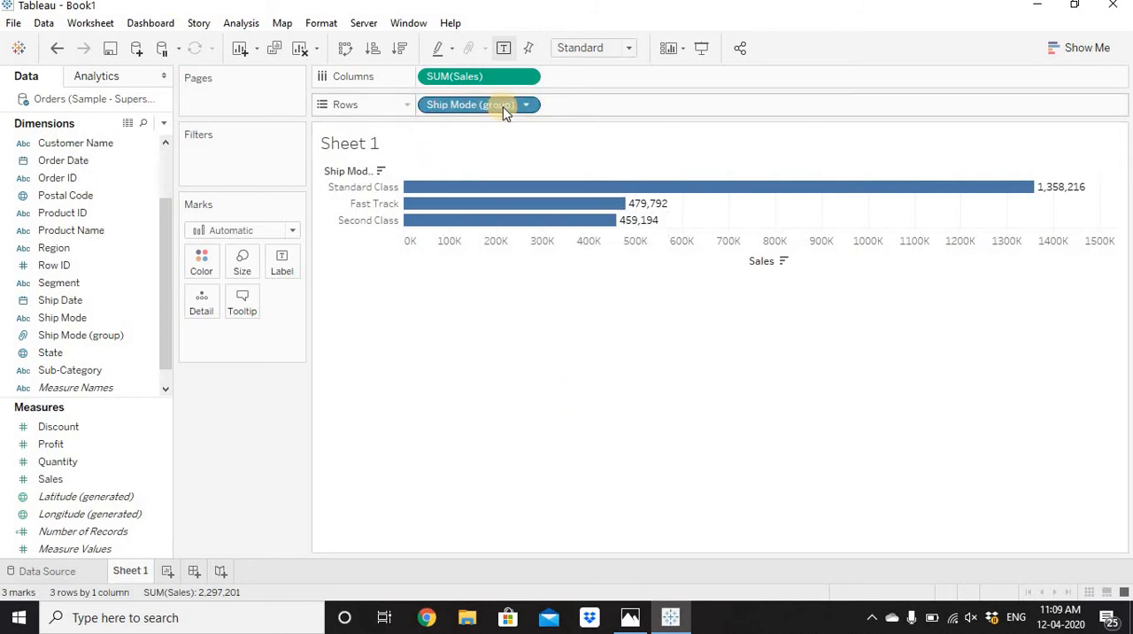
Add Ship Mode to rows after Ship Mode (group) to check which members each group contains, and remove it again.
left_click(99, 336)
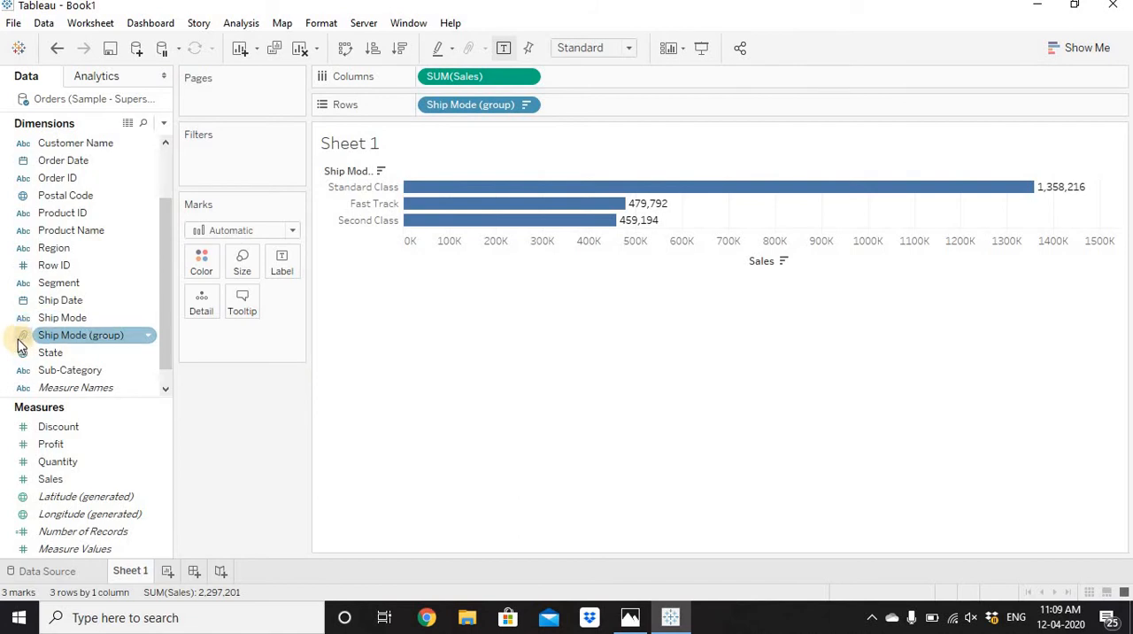
left_click(66, 319)
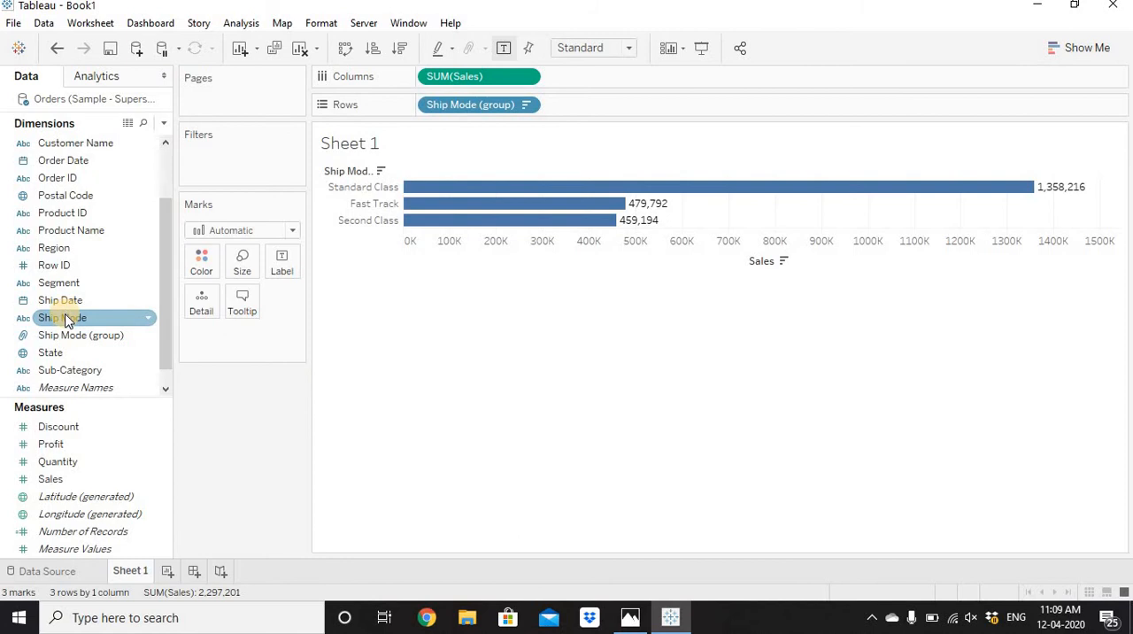
left_click_drag(67, 321, 552, 108)
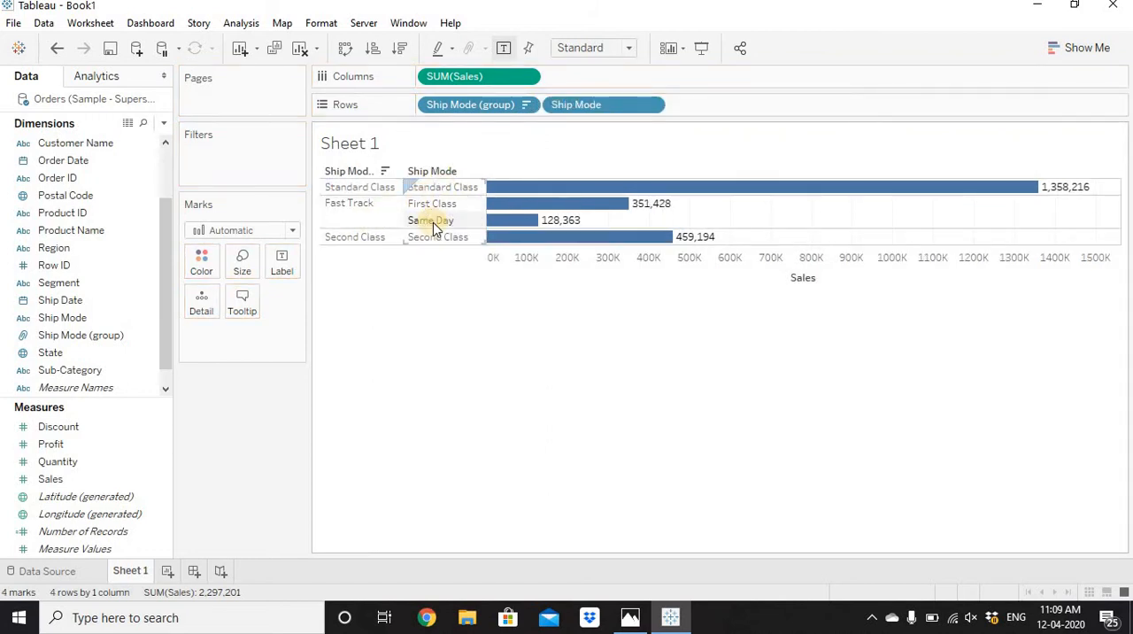
left_click_drag(576, 104, 265, 415)
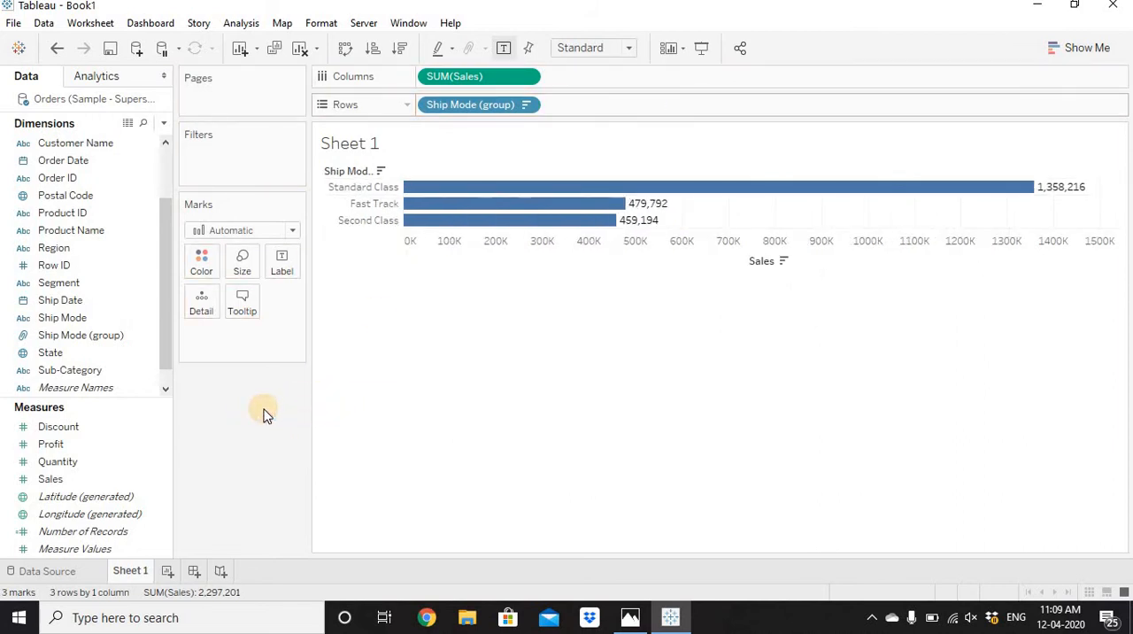
Rename the Ship Mode group worksheet as Group 1.
double_click(130, 571)
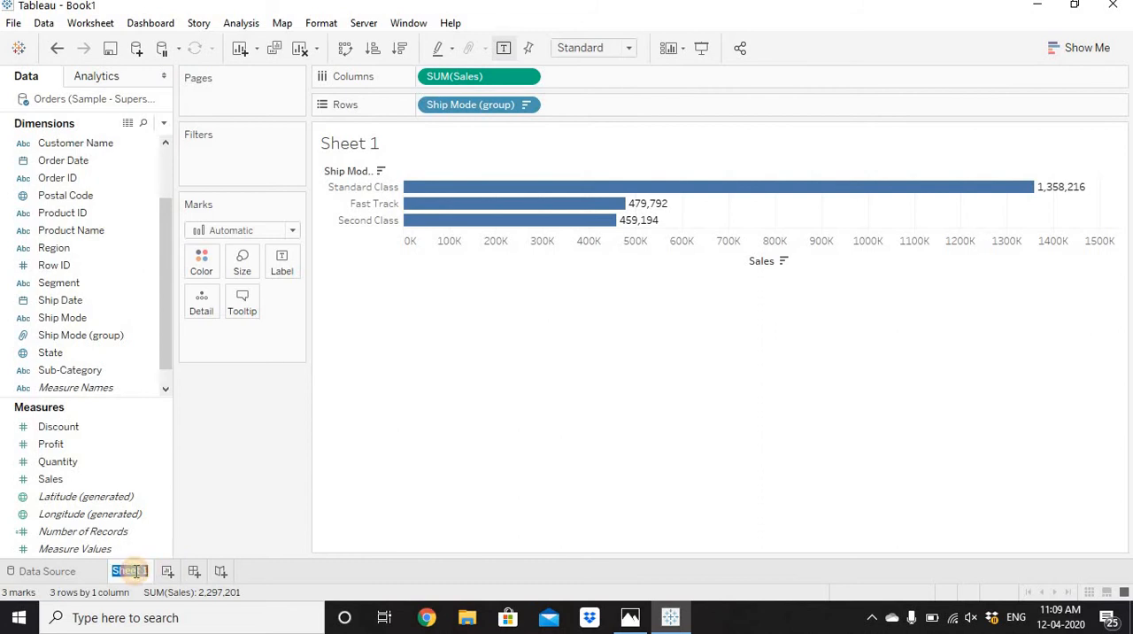
type("Grou")
type("p 1")
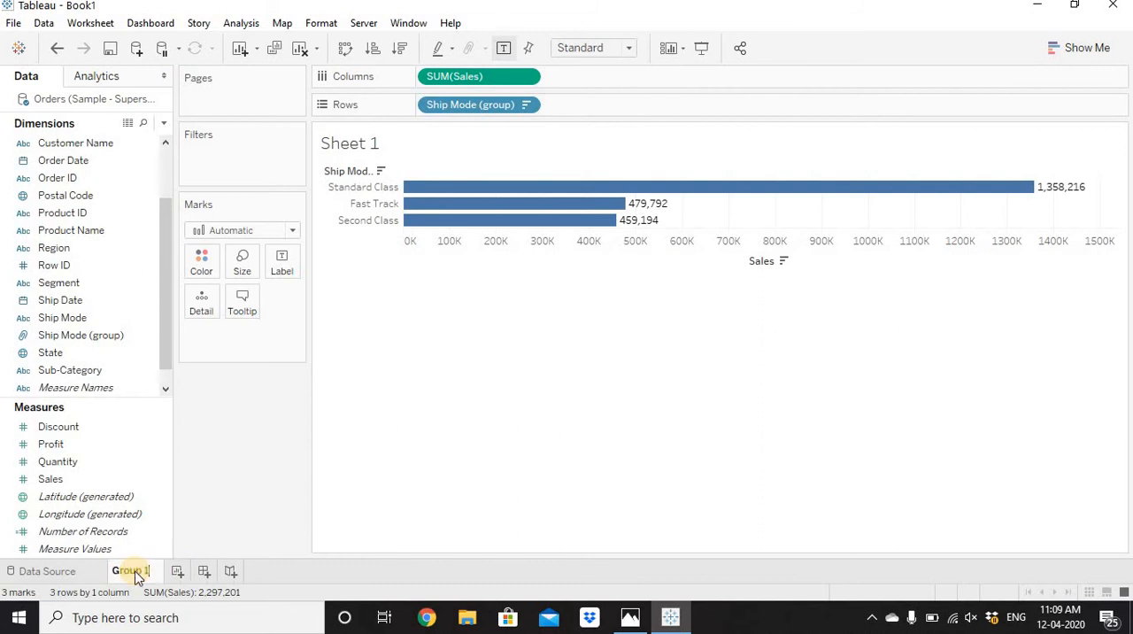
key("Return")
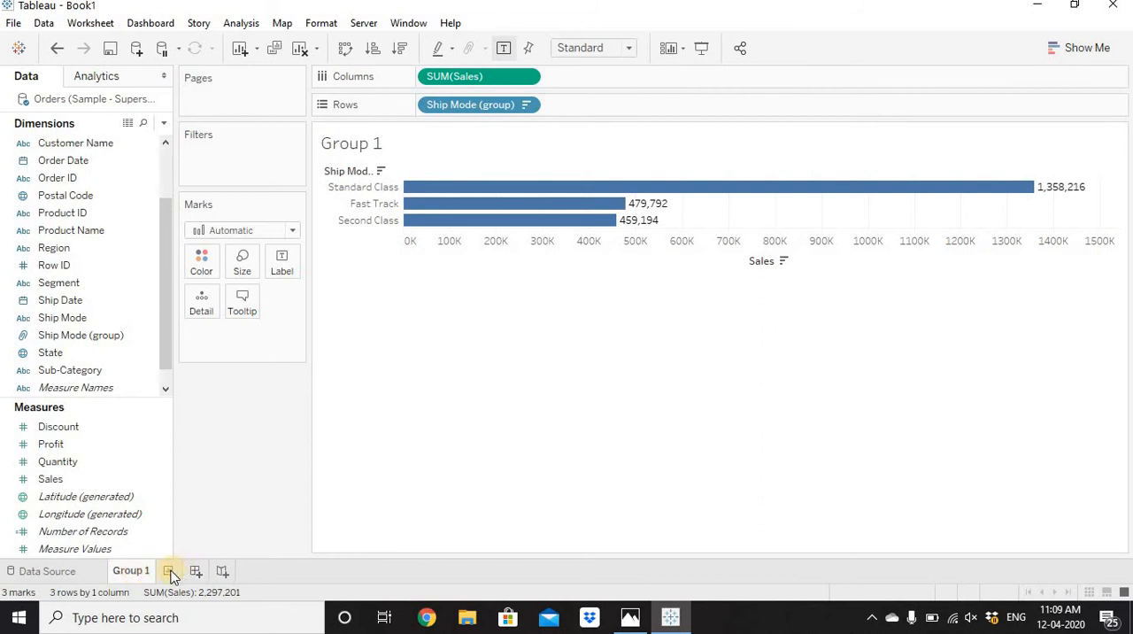
Add a new worksheet and place Category and Sub-Category on its rows.
left_click(169, 572)
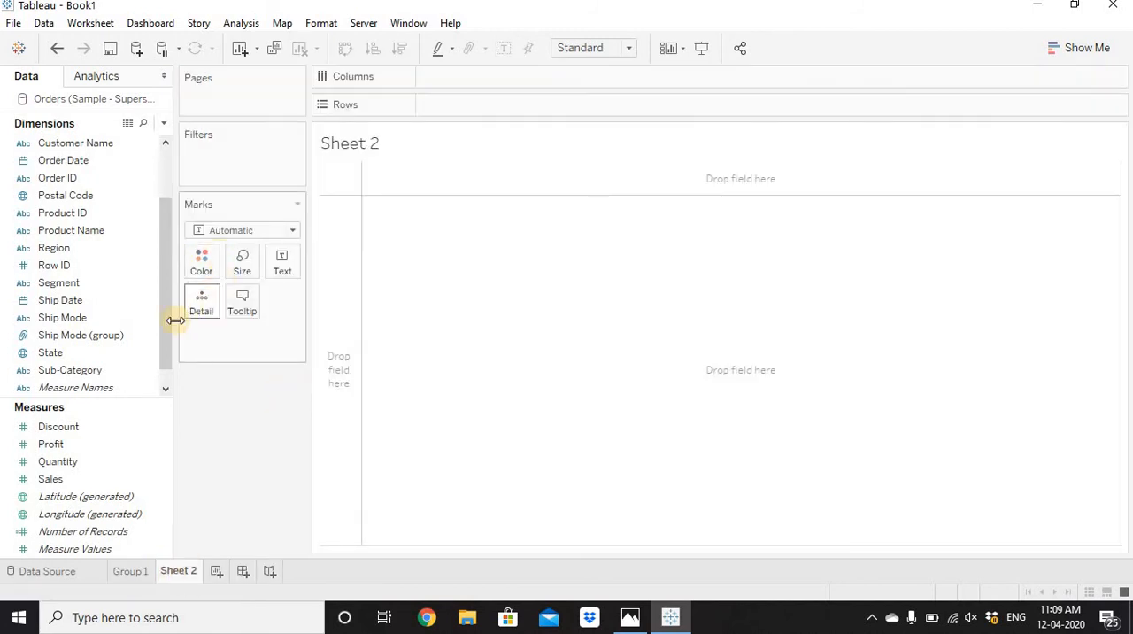
left_click_drag(167, 328, 165, 182)
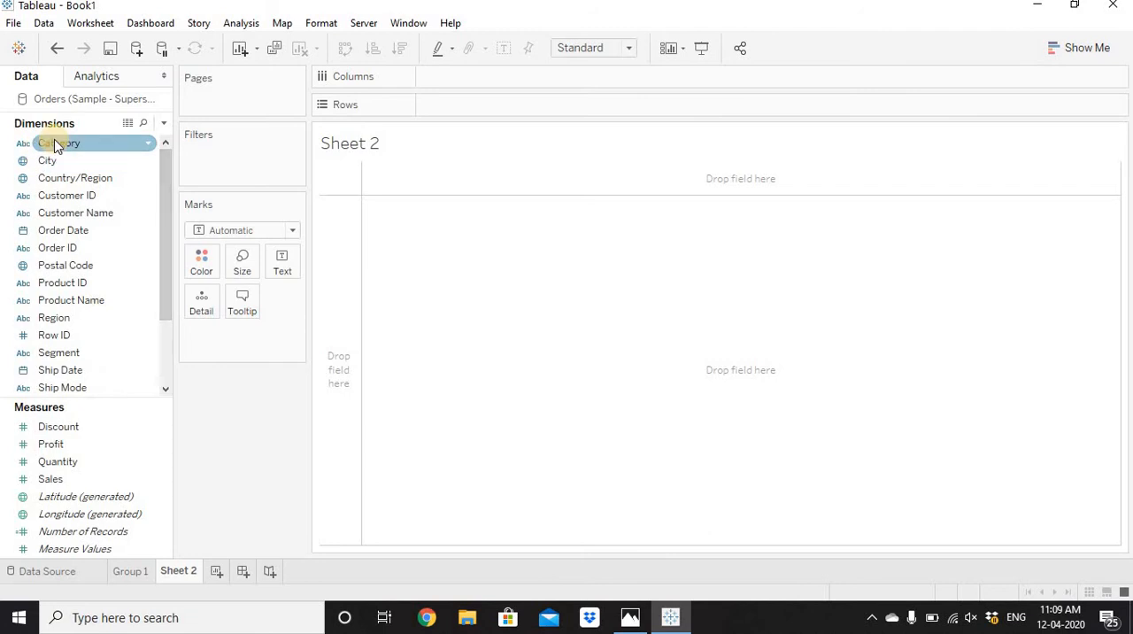
left_click_drag(54, 142, 478, 110)
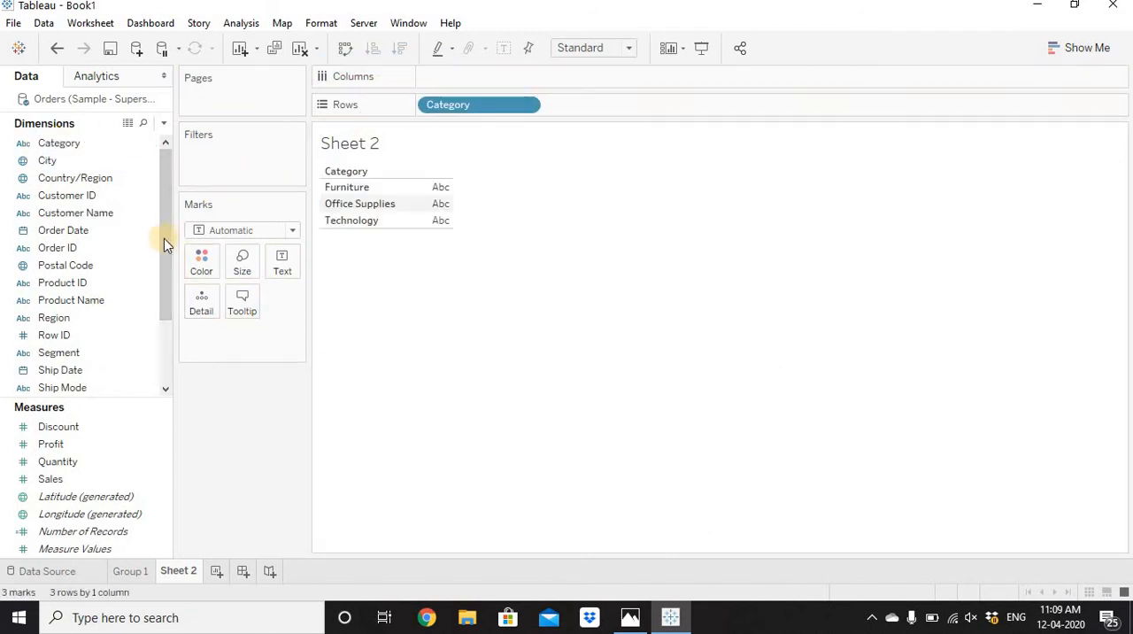
scroll(165, 308, "down", 3)
left_click_drag(84, 353, 610, 102)
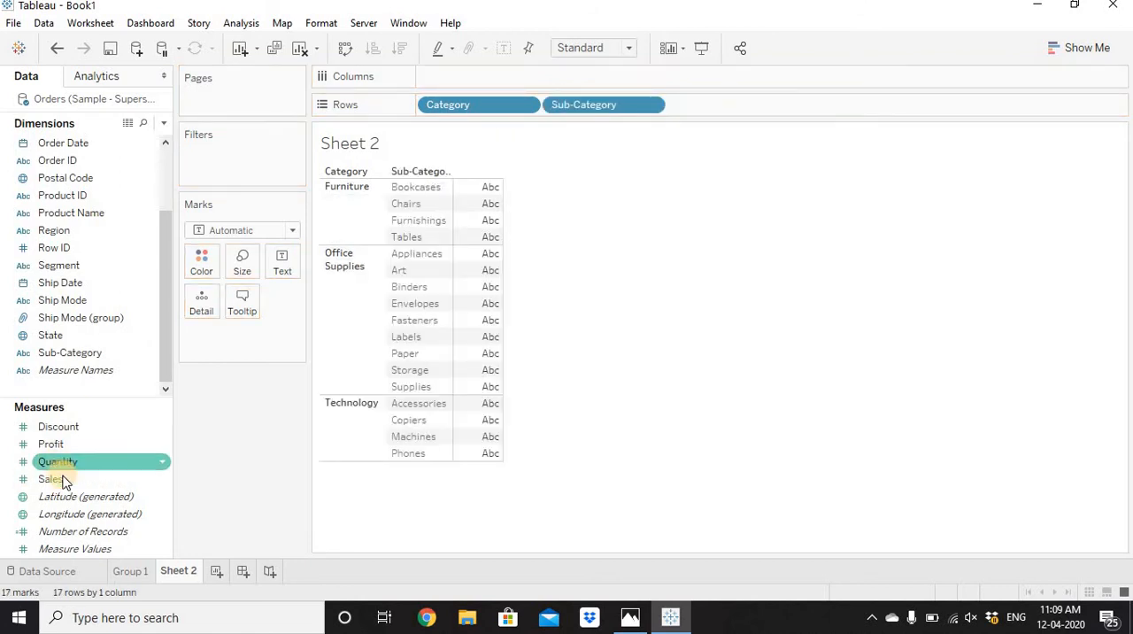
Add Sales to the columns, sort the bars in descending order and show the mark labels.
left_click_drag(93, 478, 508, 76)
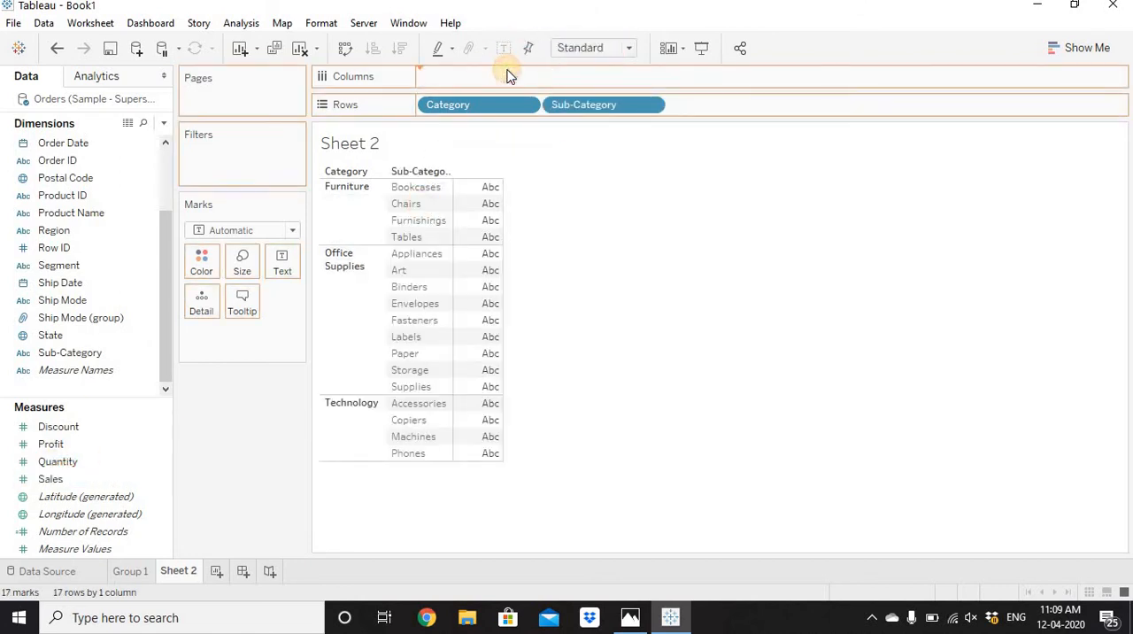
left_click(400, 47)
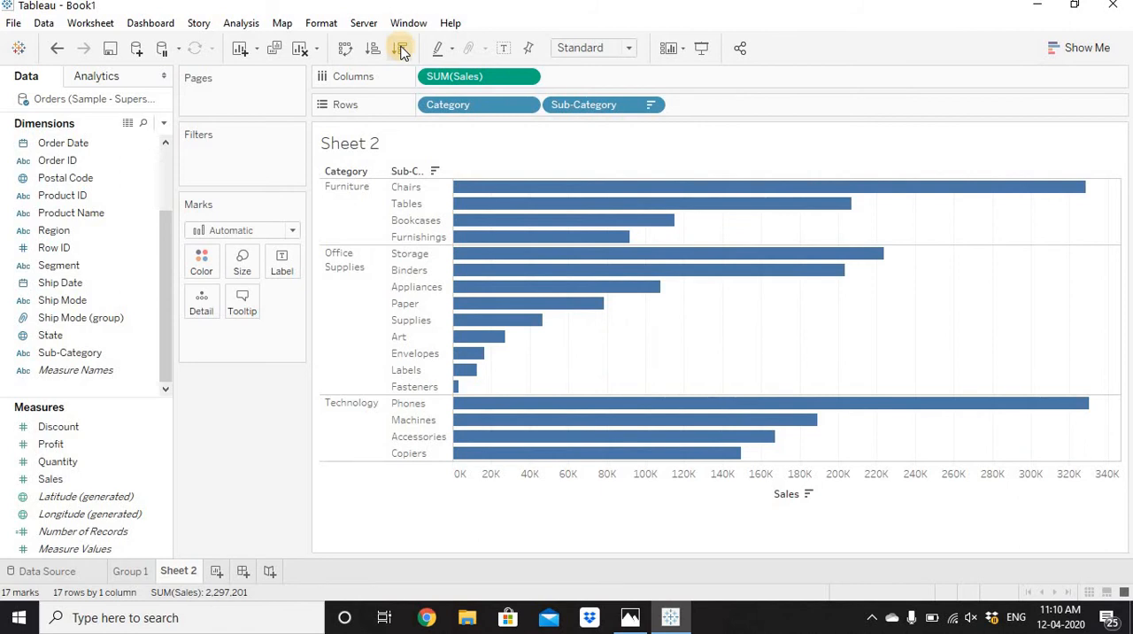
left_click(503, 49)
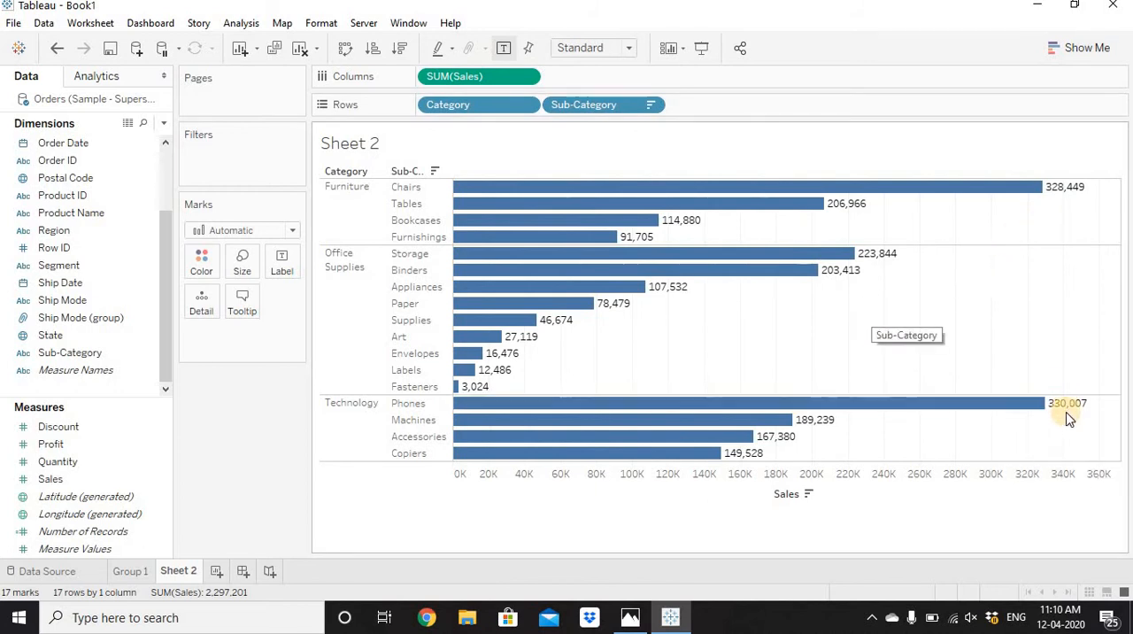
Group the Envelopes, Labels and Fasteners sub-categories under Office Supplies in the chart.
mouse_move(1069, 400)
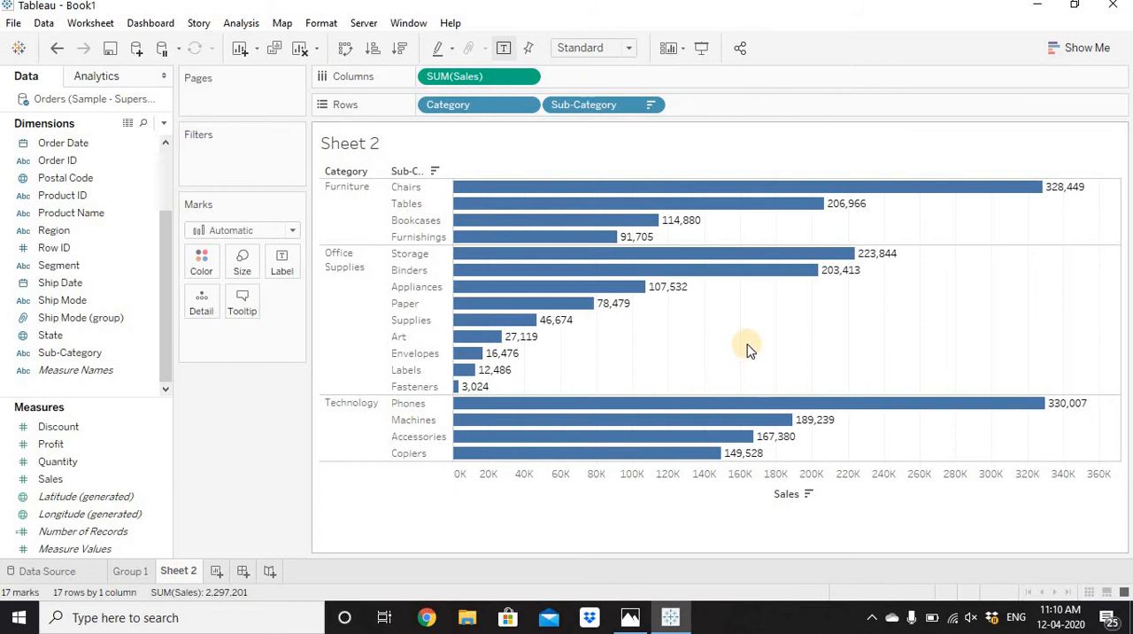
left_click(416, 353)
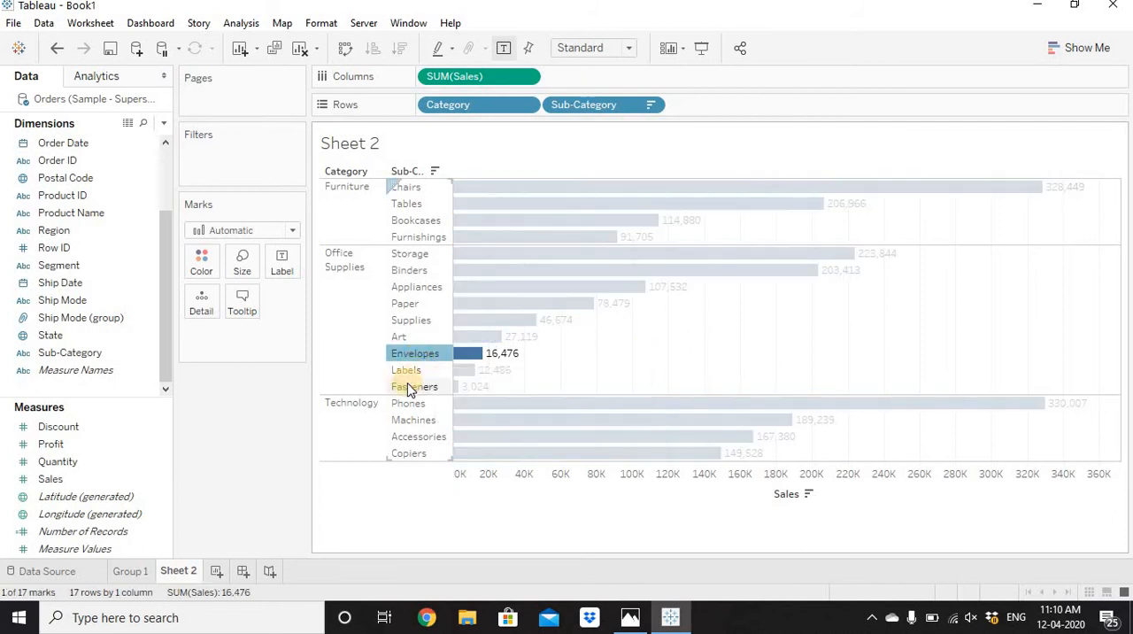
left_click(409, 387, "shift")
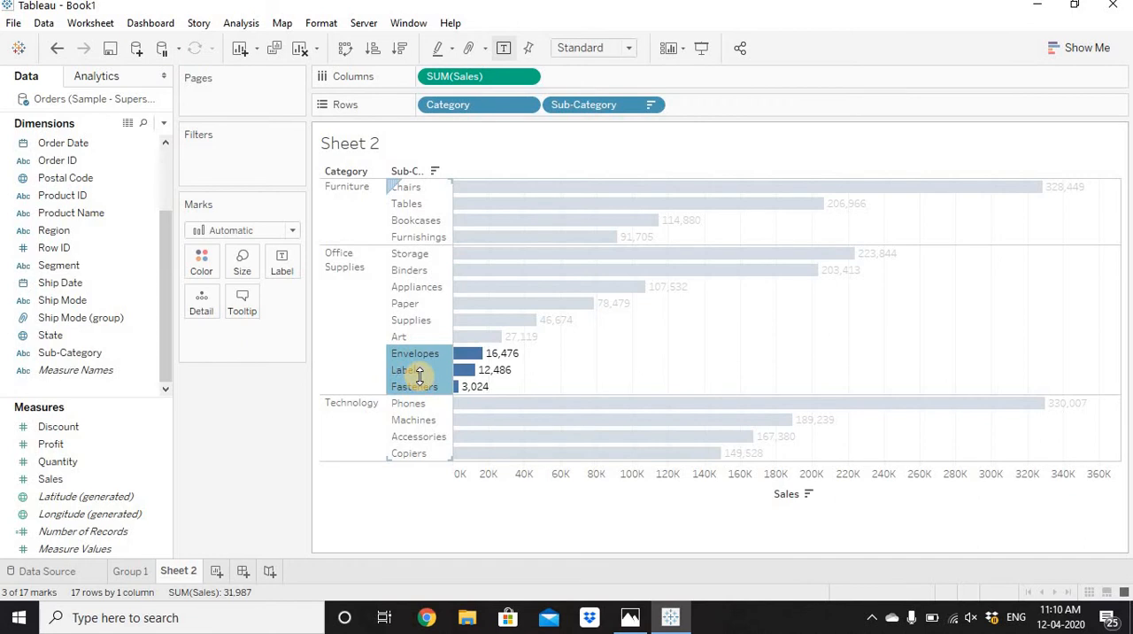
mouse_move(419, 375)
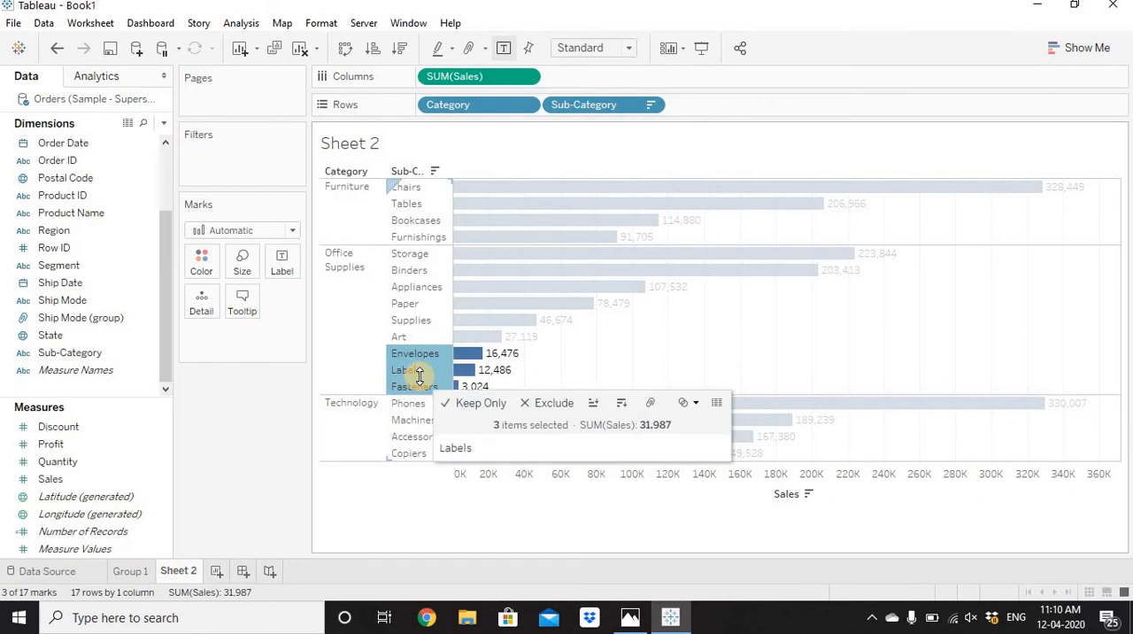
left_click(651, 403)
Set the alias of the Envelopes, Fasteners, Labels group to Other office Supplies and sort the bars in descending order of Sales.
right_click(459, 308)
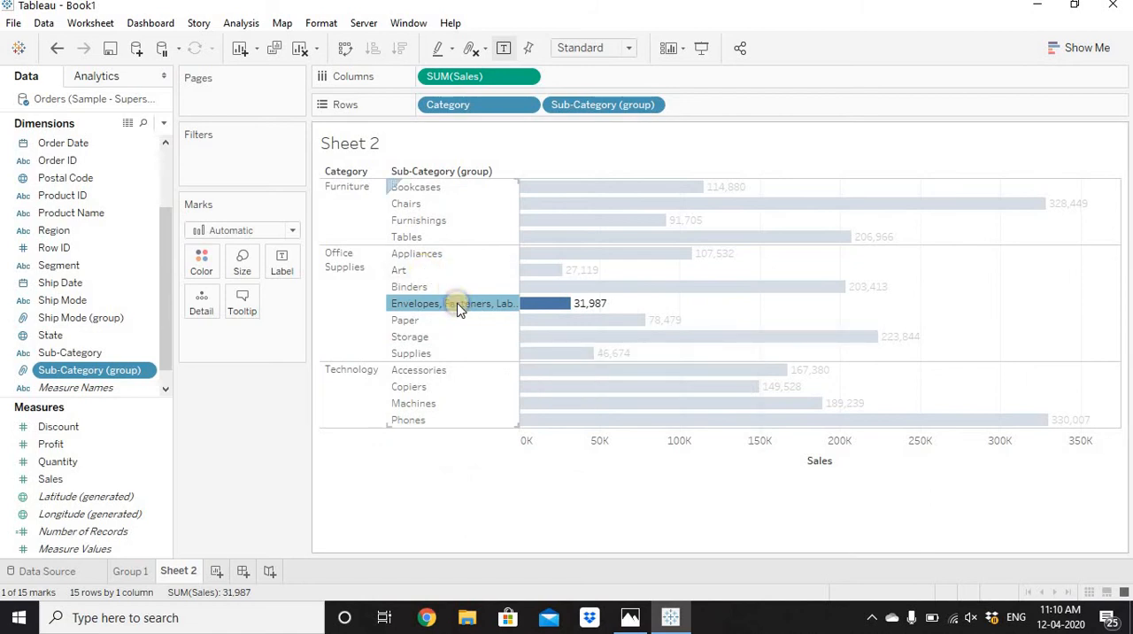
left_click(518, 465)
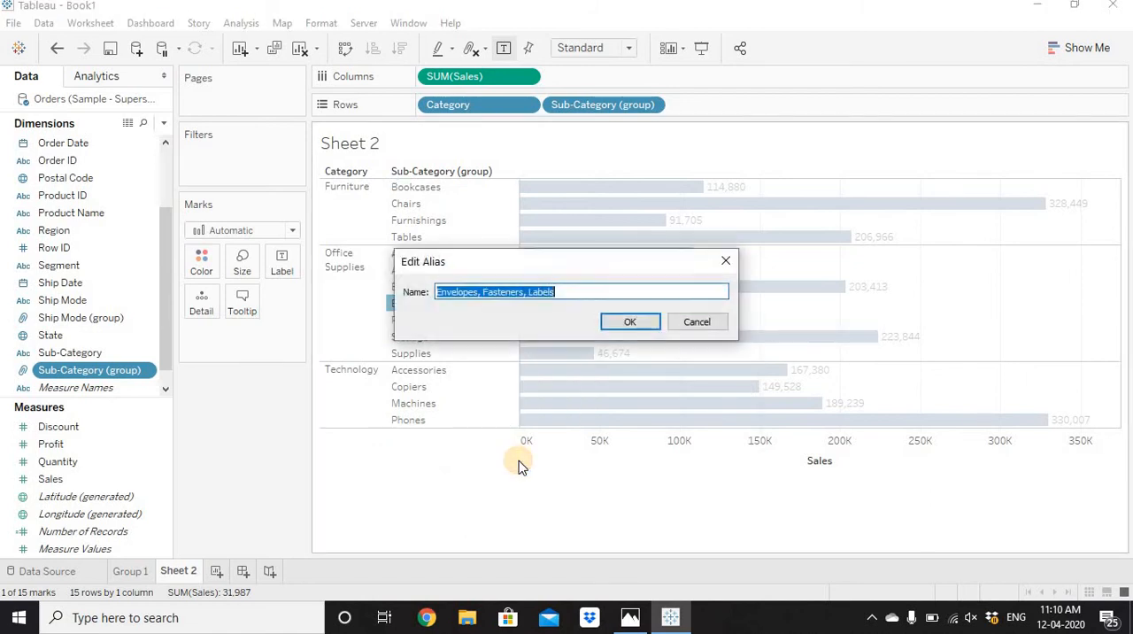
type("Other office Supplies")
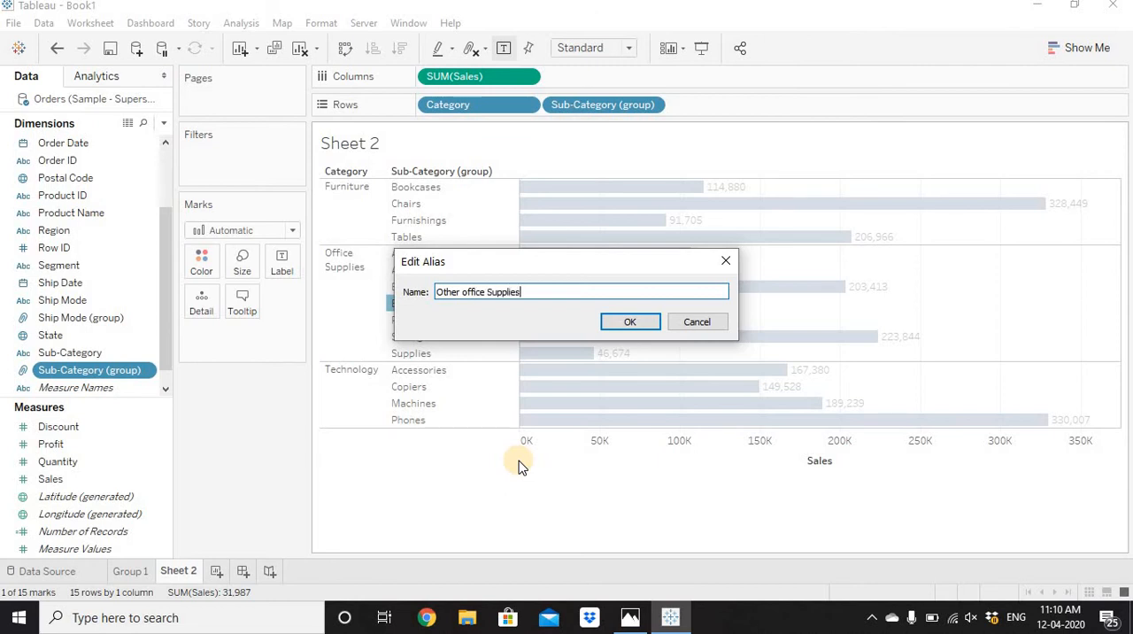
key("Return")
left_click(519, 465)
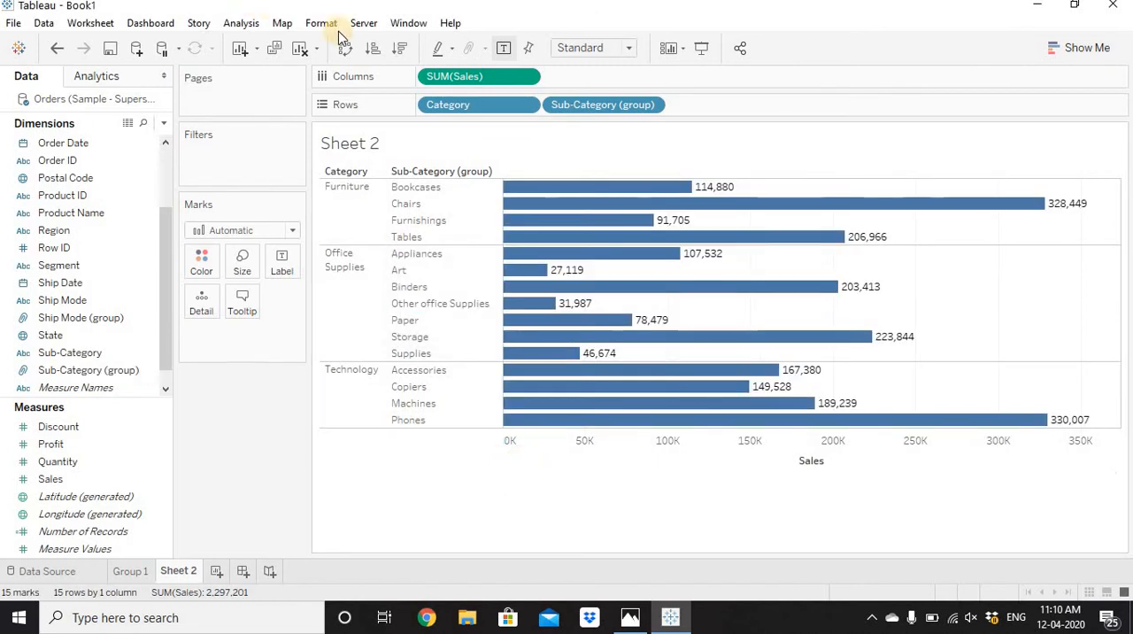
left_click(400, 48)
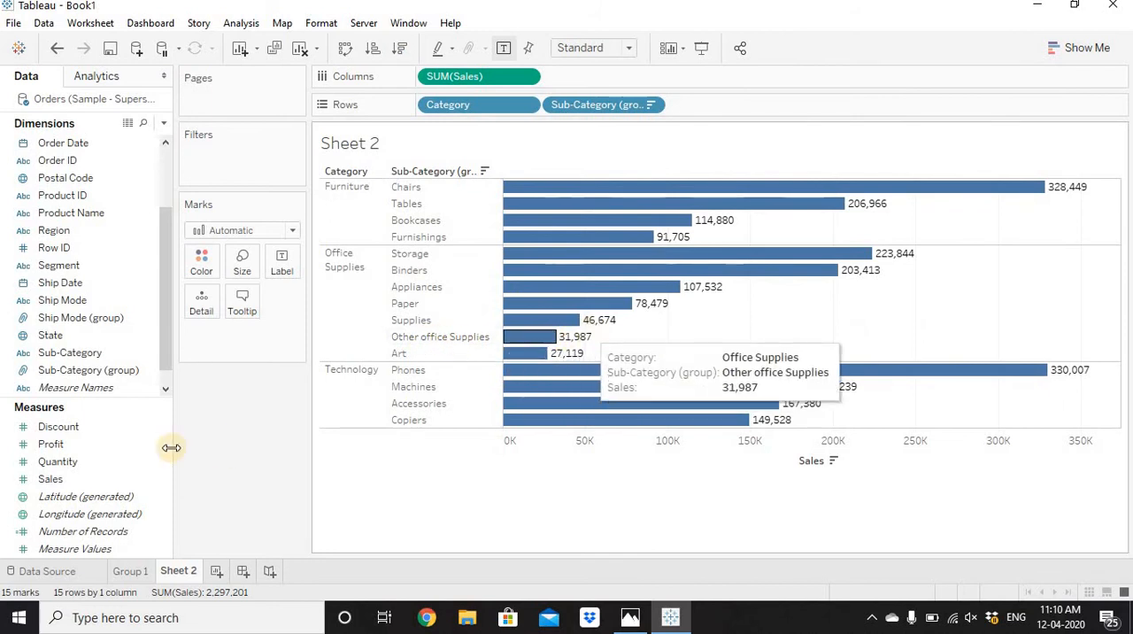
Rename the Sub-Category group worksheet as Group 2.
double_click(182, 570)
type("Group 2")
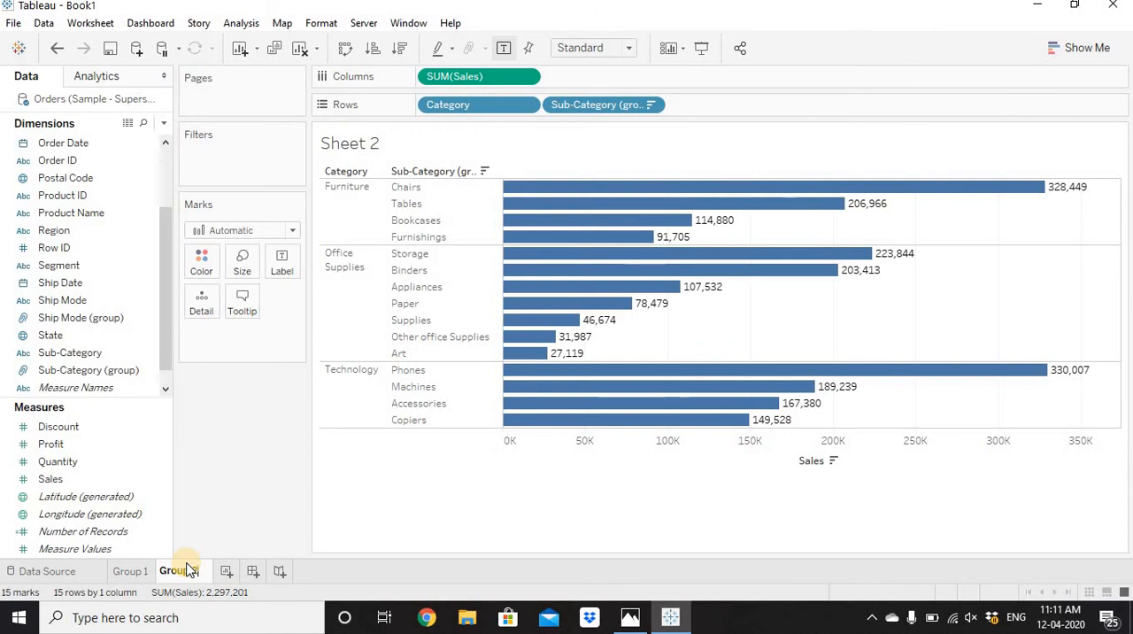
key("Return")
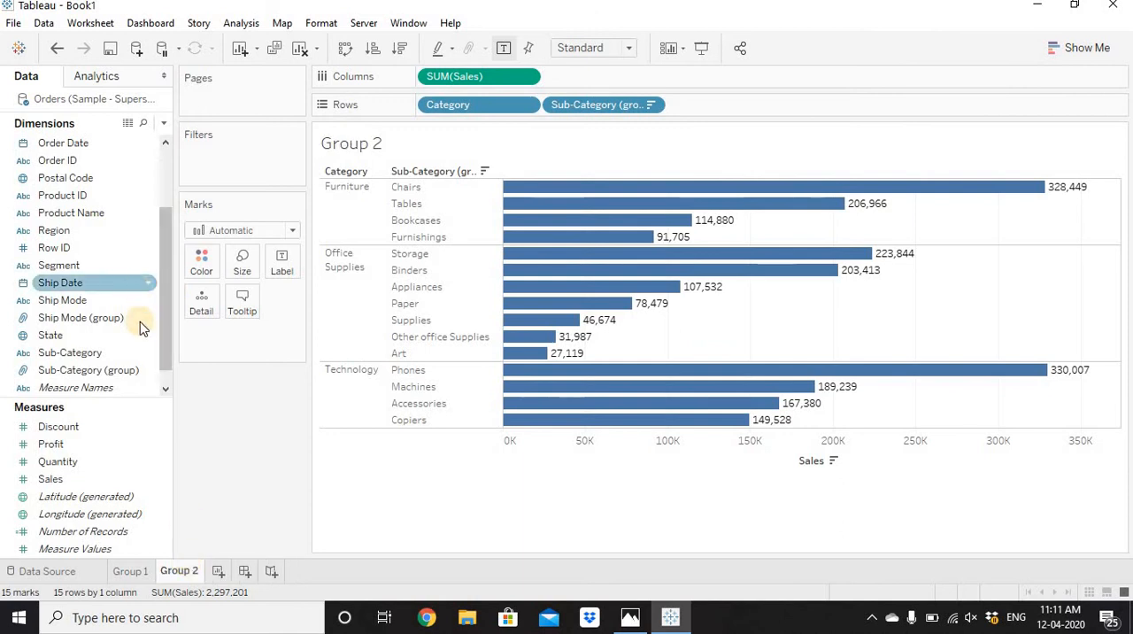
Add Sub-Category to rows after Sub-Category (group) to check which members each group contains, and remove it again.
left_click(136, 374)
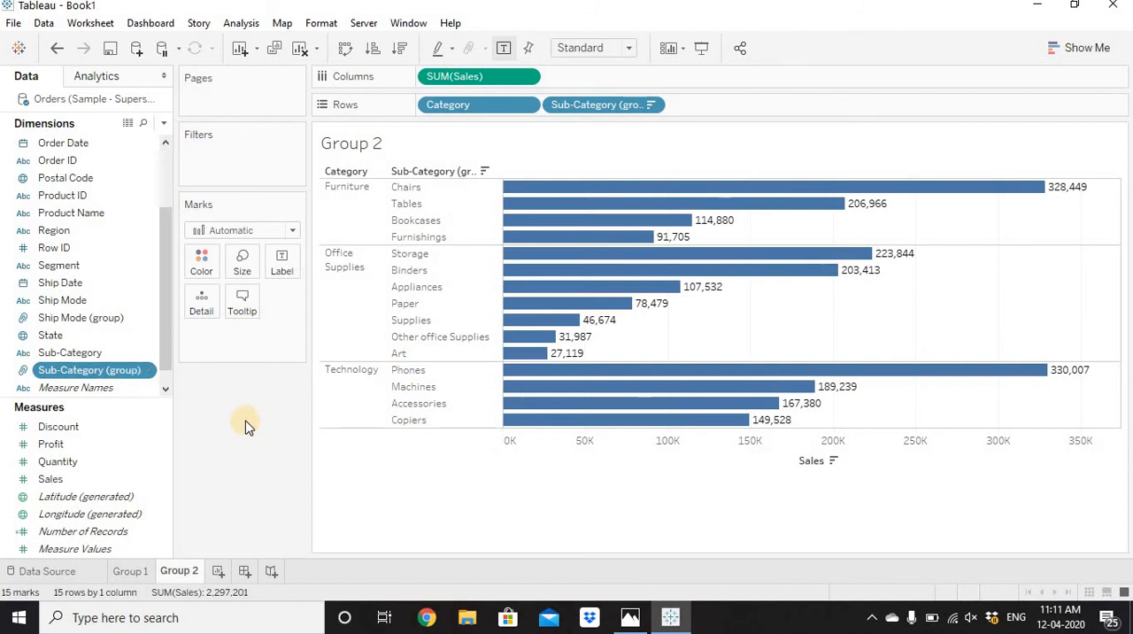
left_click_drag(84, 366, 754, 112)
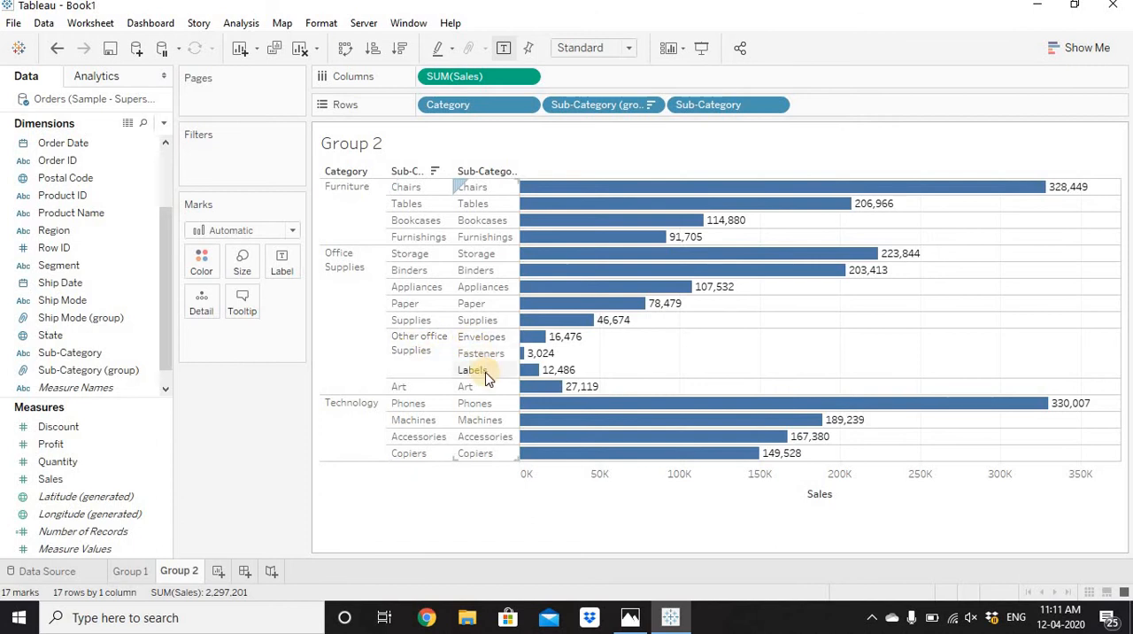
left_click_drag(718, 104, 215, 405)
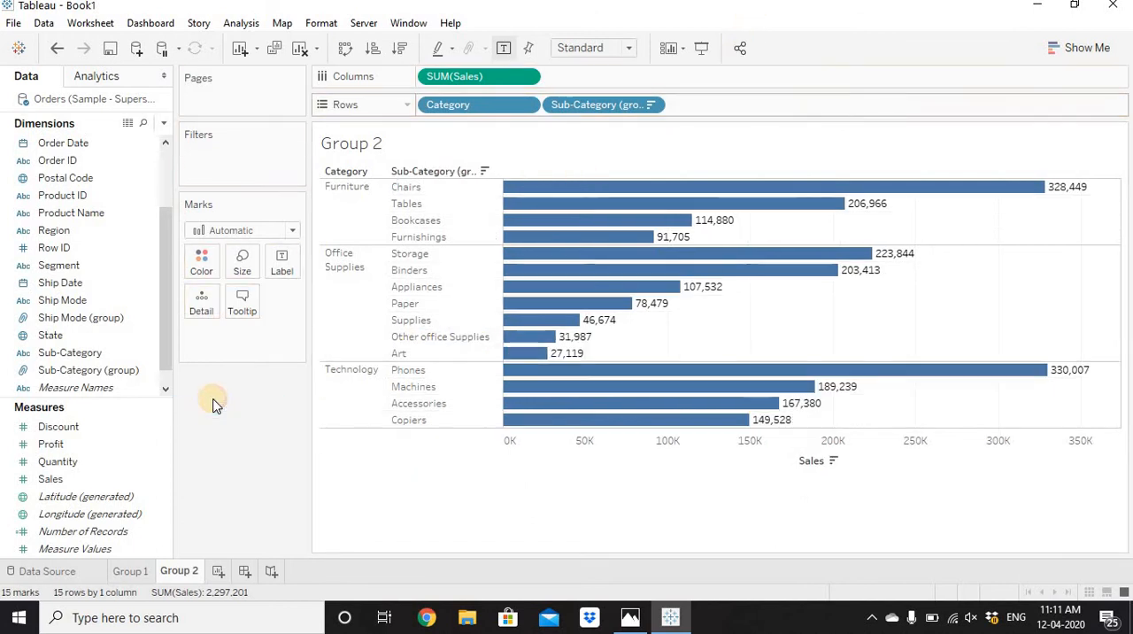
Add a new worksheet after Group 2.
left_click(220, 574)
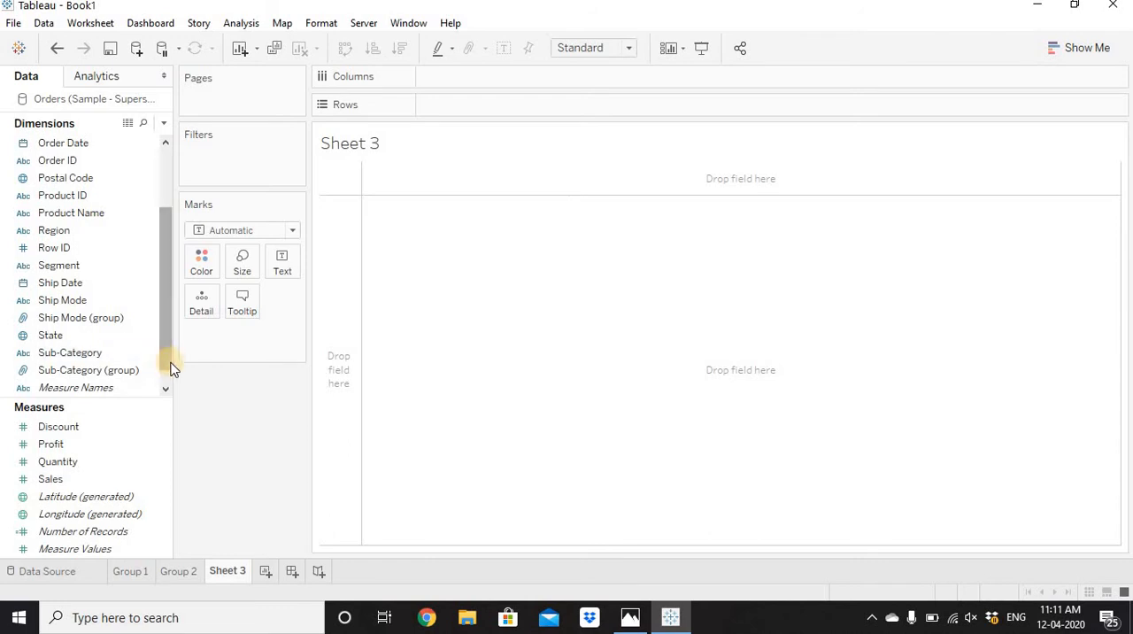
left_click_drag(167, 348, 189, 200)
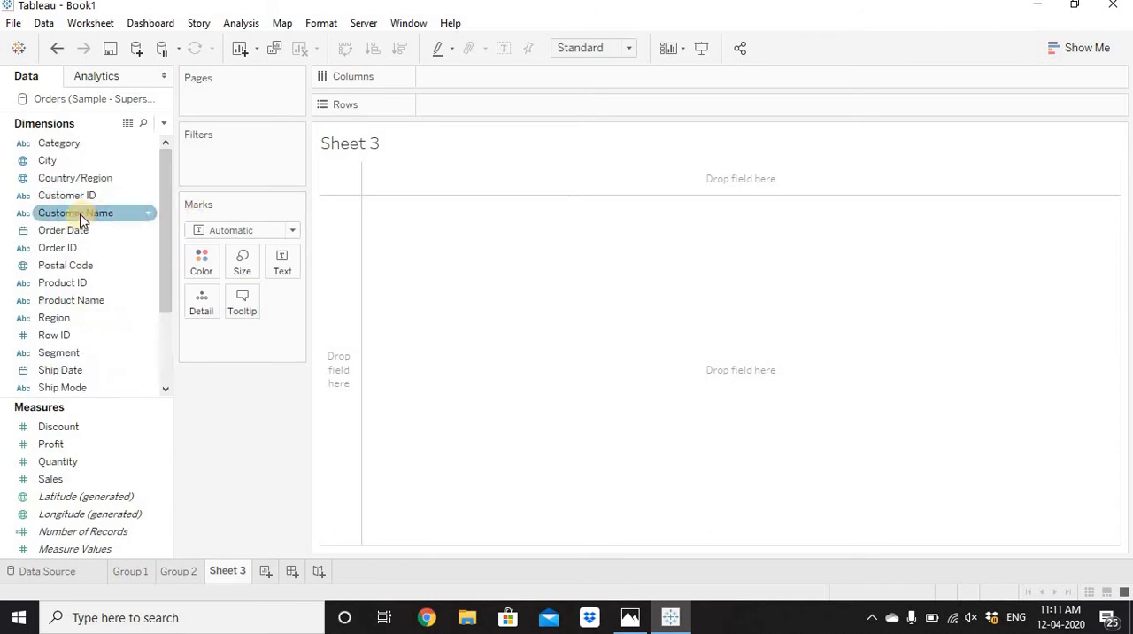
Place Customer Name on the rows to view the list of individual customers, and remove it again.
left_click_drag(76, 217, 549, 106)
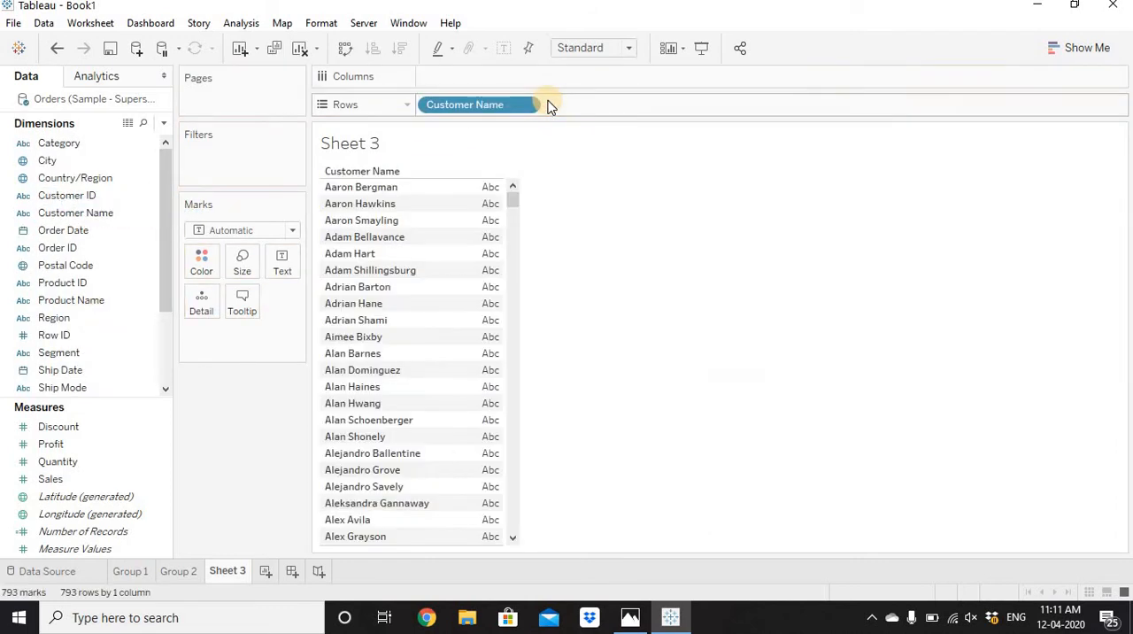
left_click(355, 187)
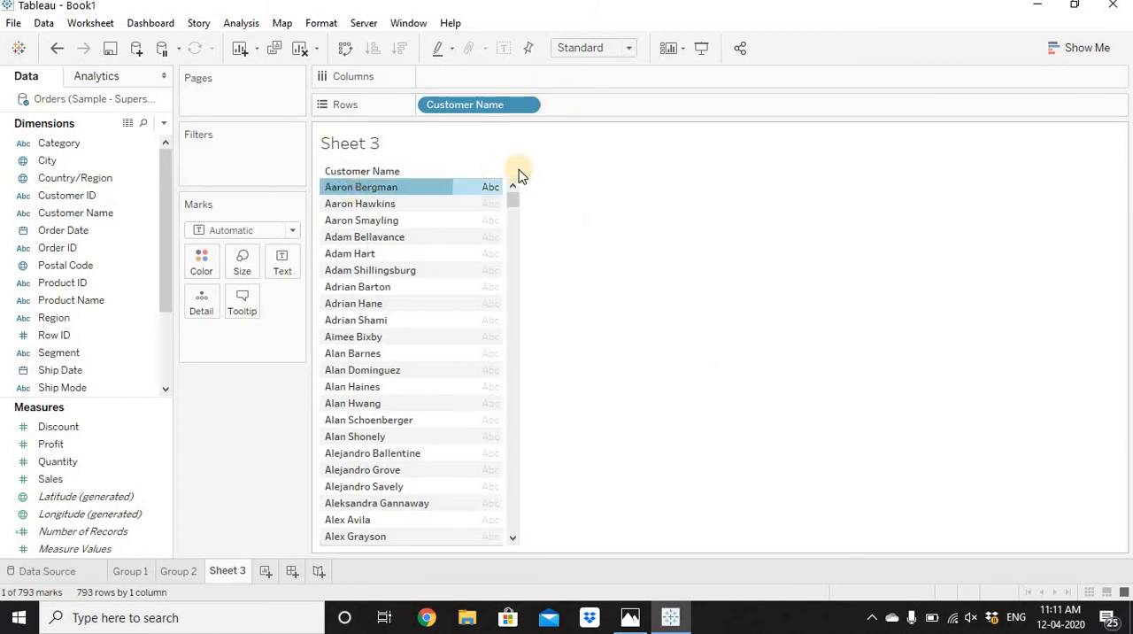
left_click(568, 288)
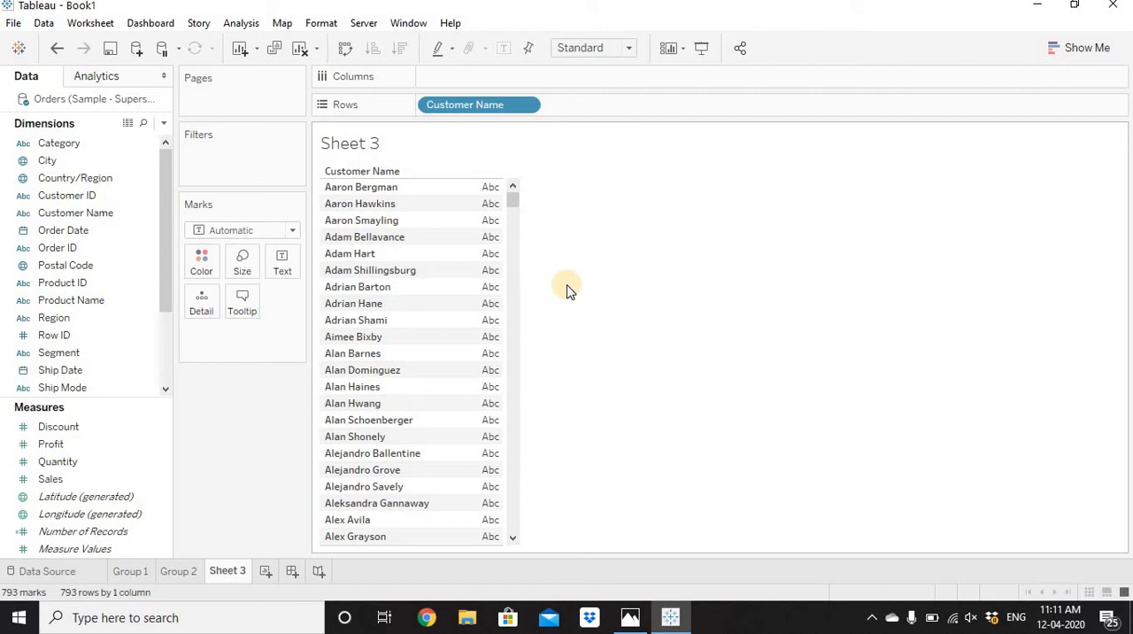
left_click_drag(475, 102, 266, 430)
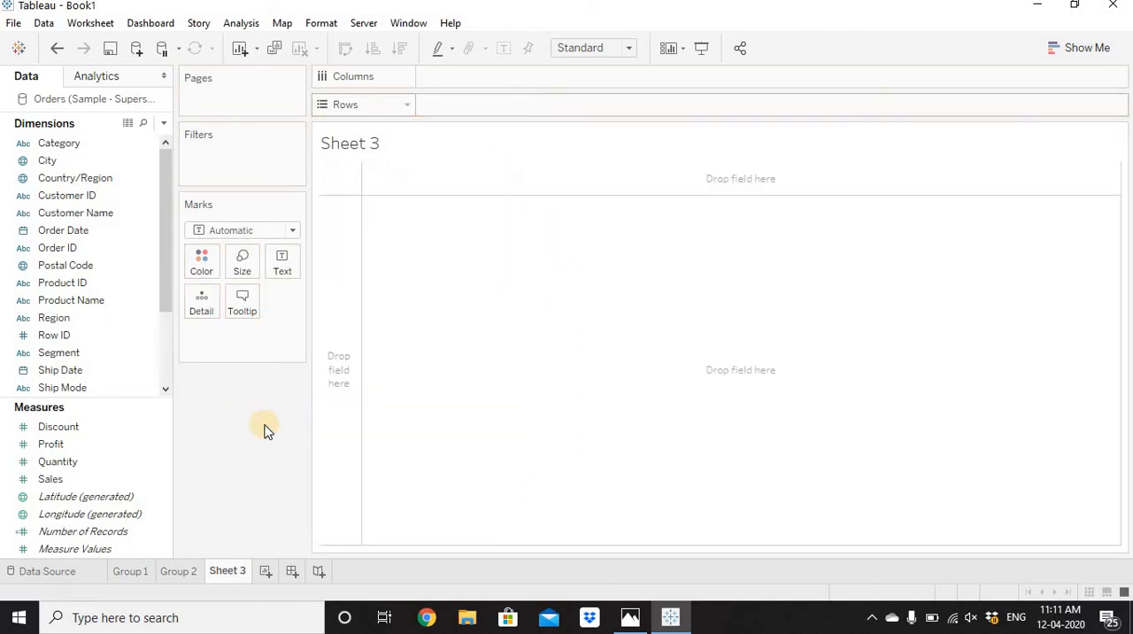
Start creating a group from the Customer Name dimension and expand the options for finding members.
left_click(93, 217)
right_click(95, 221)
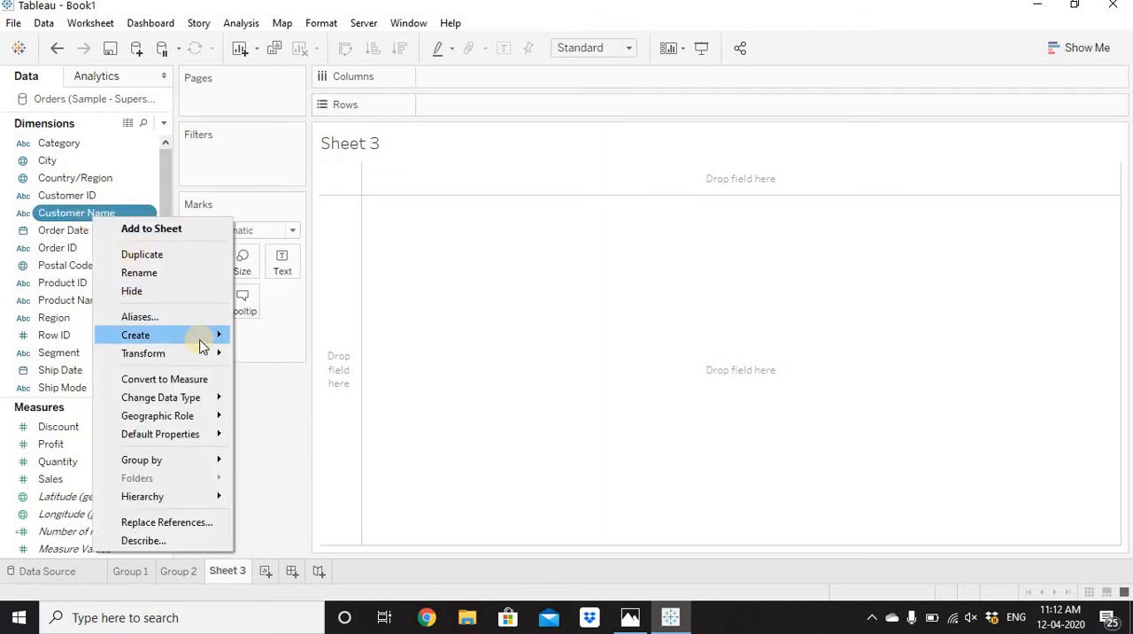
mouse_move(202, 344)
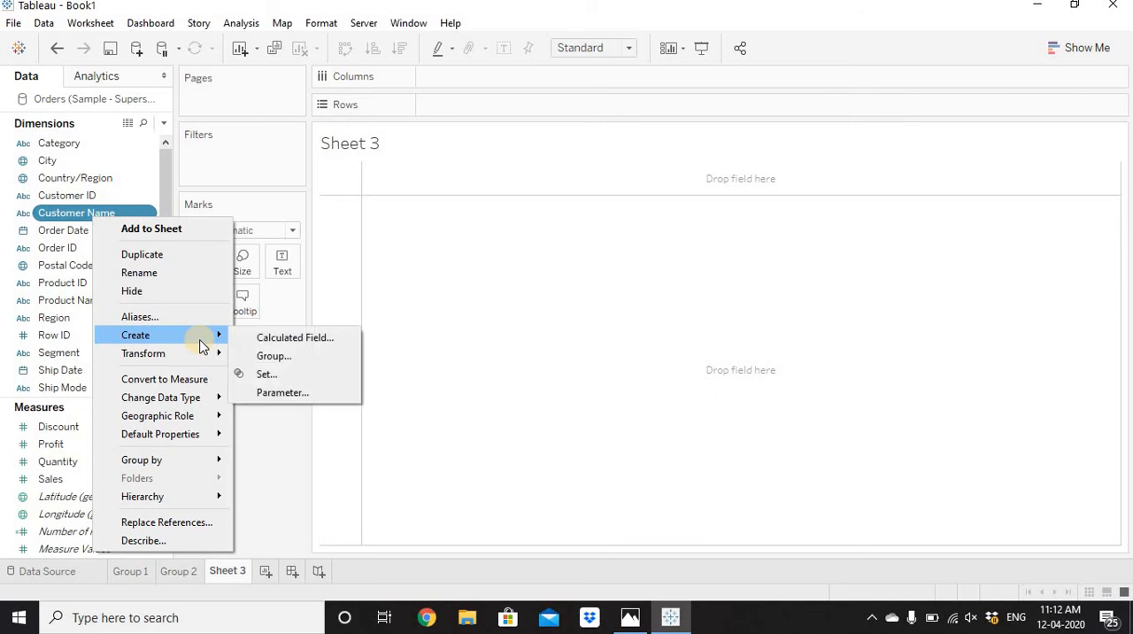
left_click(286, 359)
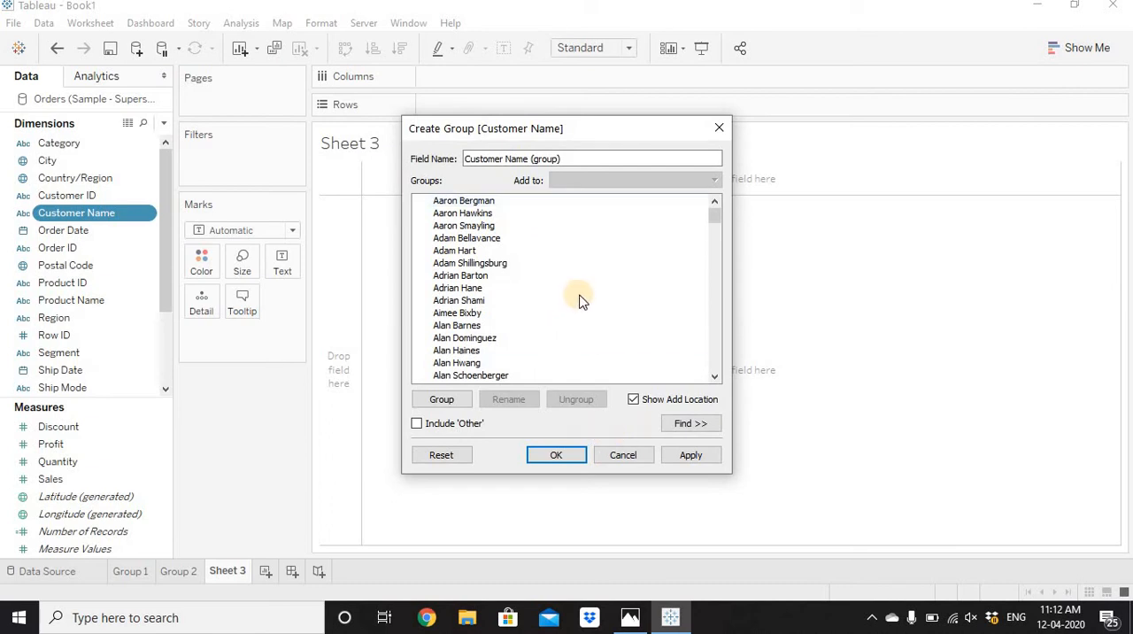
left_click_drag(714, 222, 720, 182)
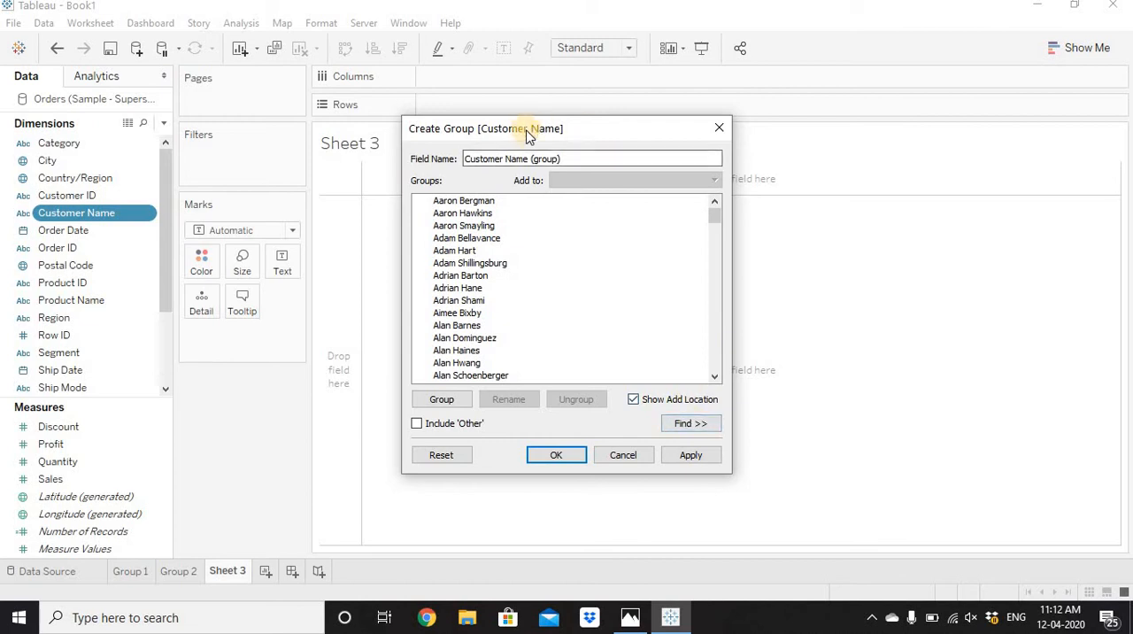
left_click_drag(527, 133, 542, 56)
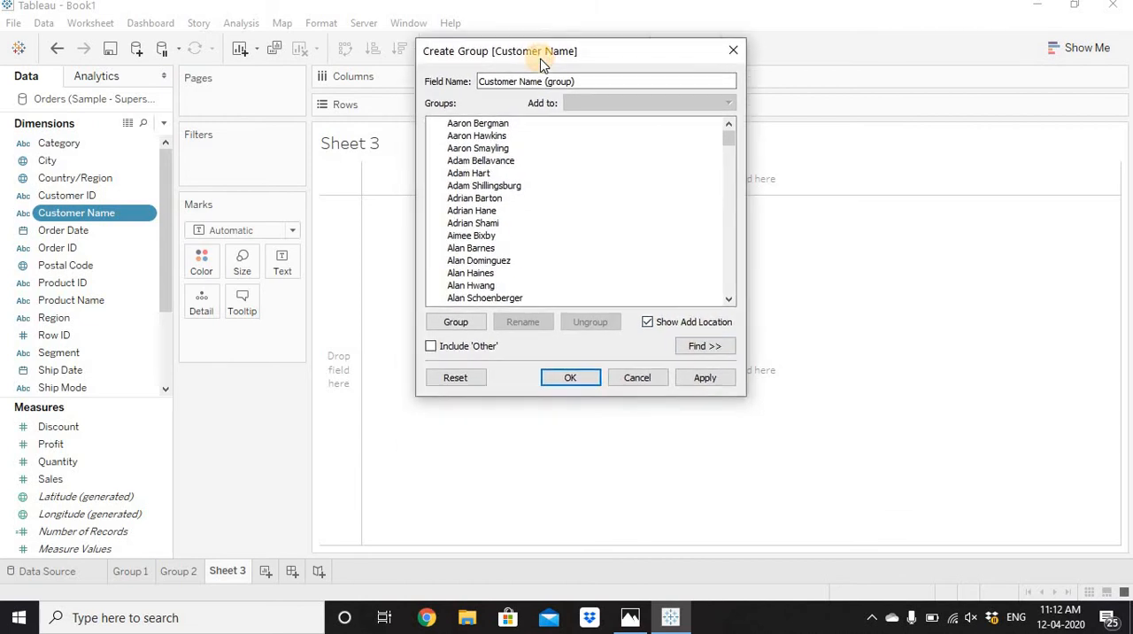
left_click(718, 346)
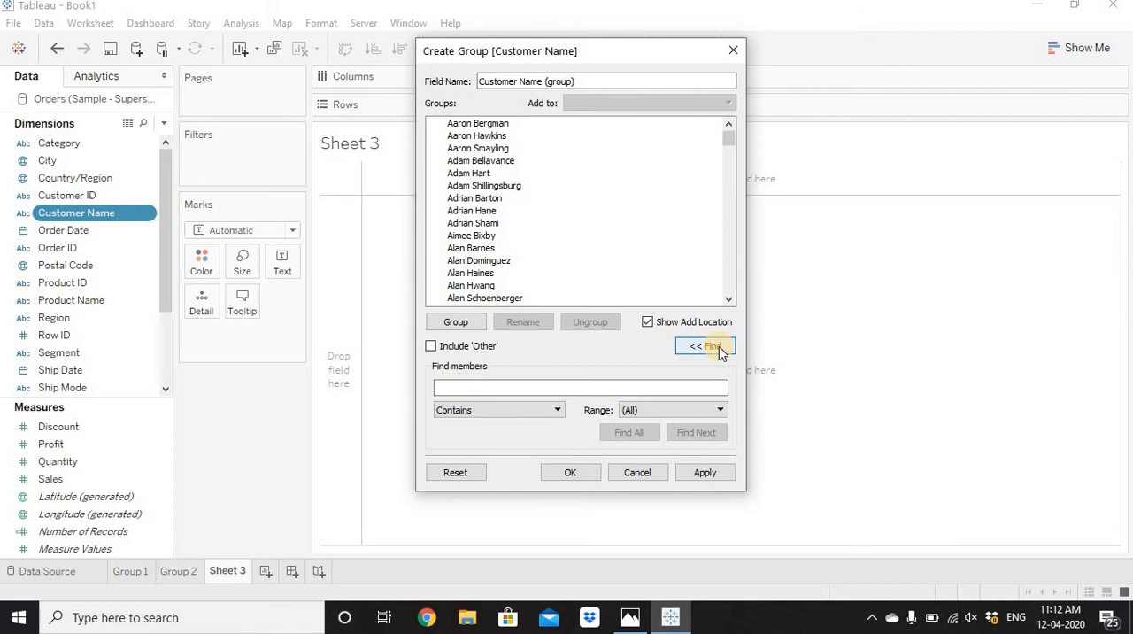
Find all customers whose names start with "a", combine them into one group, and create the Customer Name (group) field.
left_click(533, 412)
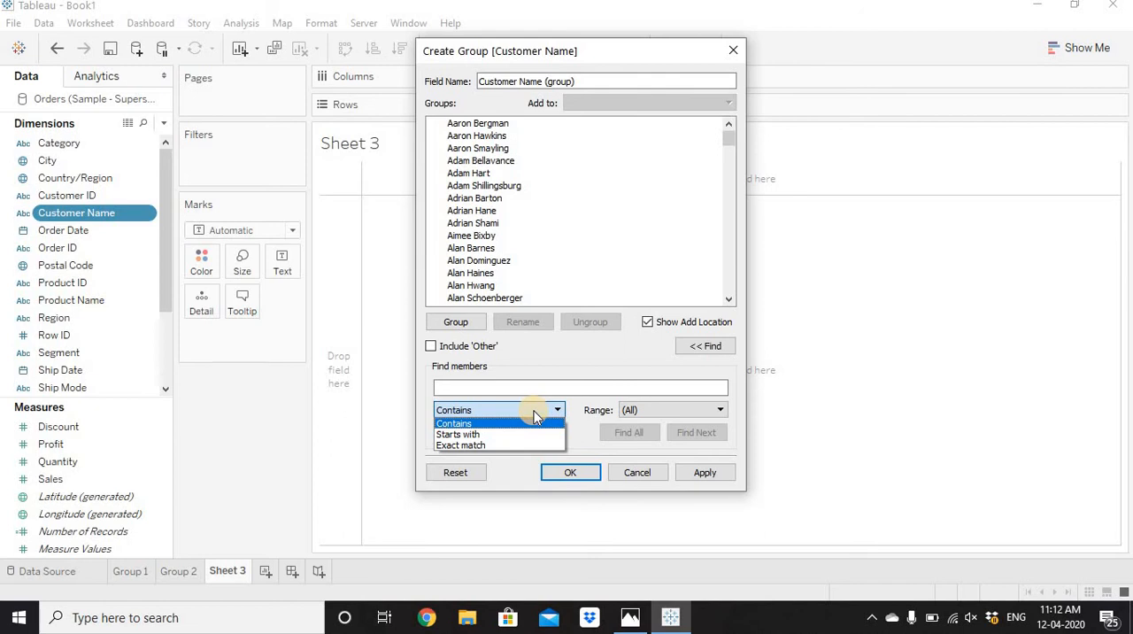
left_click(496, 435)
left_click(494, 390)
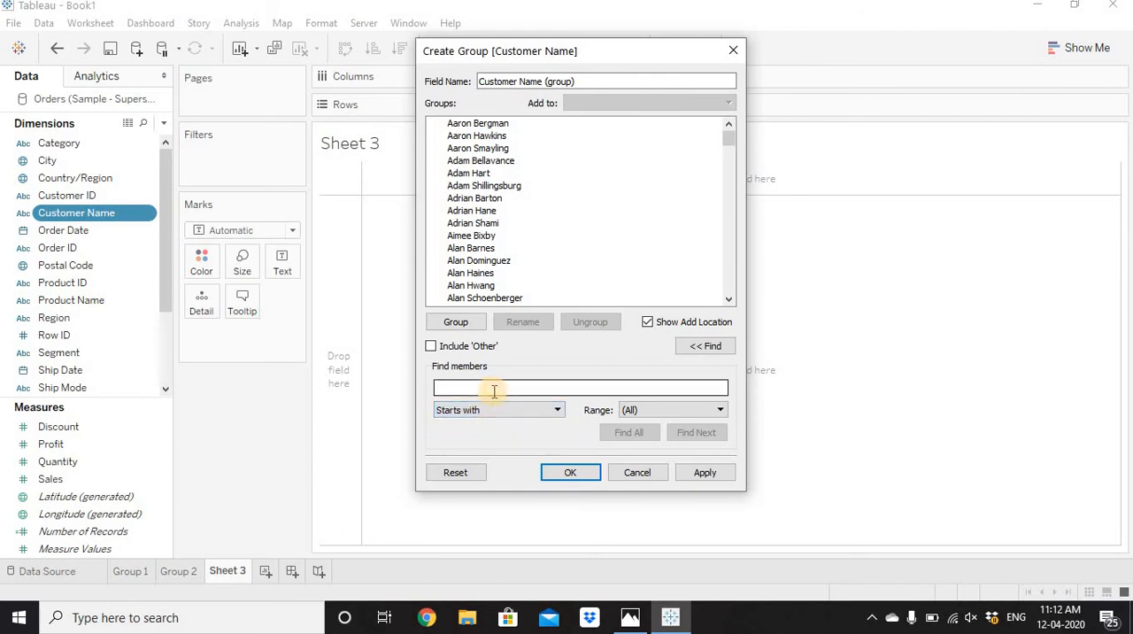
type("a")
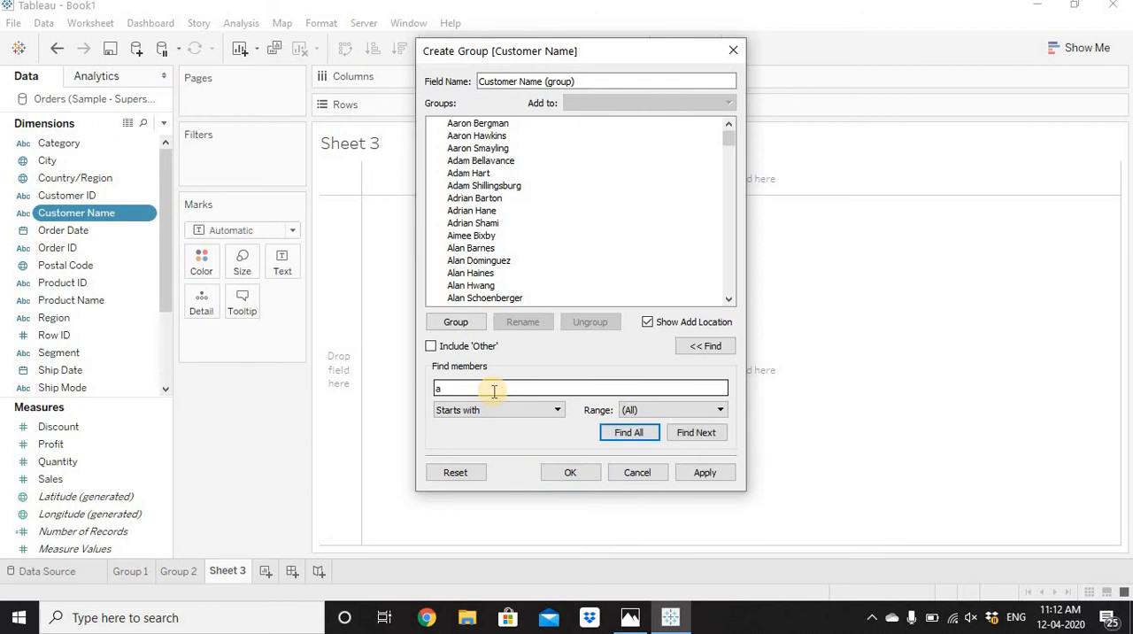
left_click(620, 433)
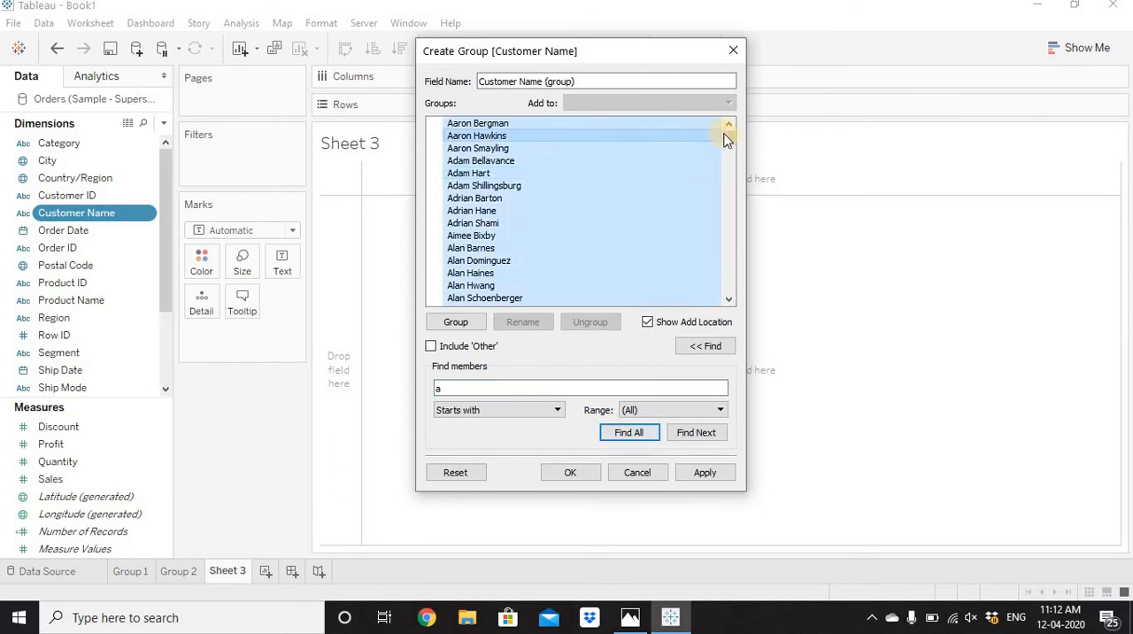
left_click_drag(728, 139, 733, 106)
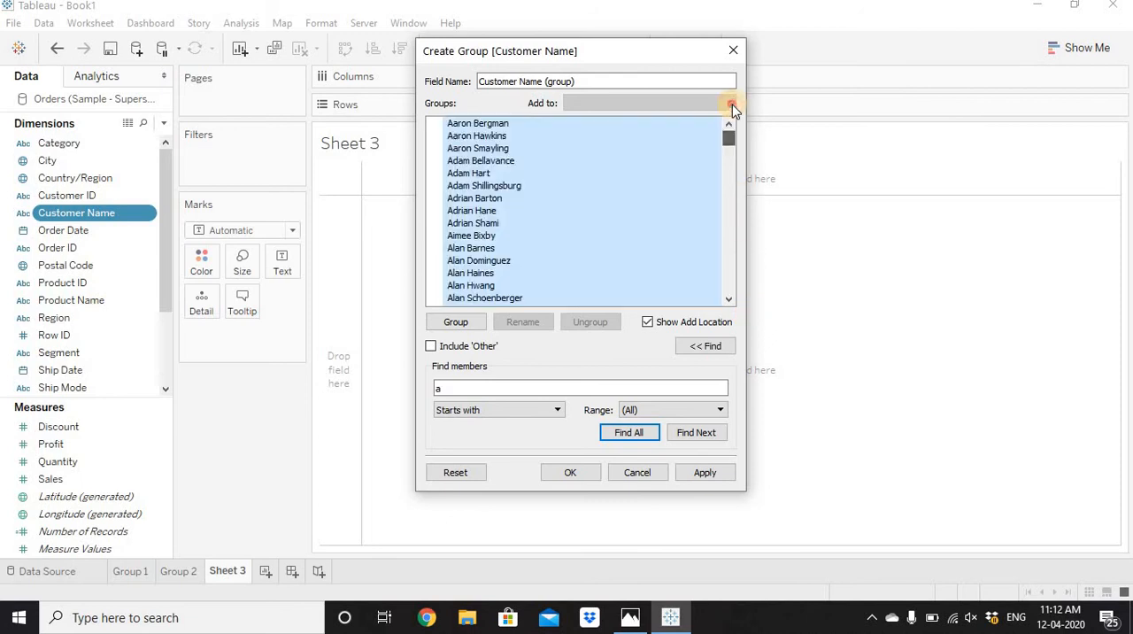
left_click(467, 326)
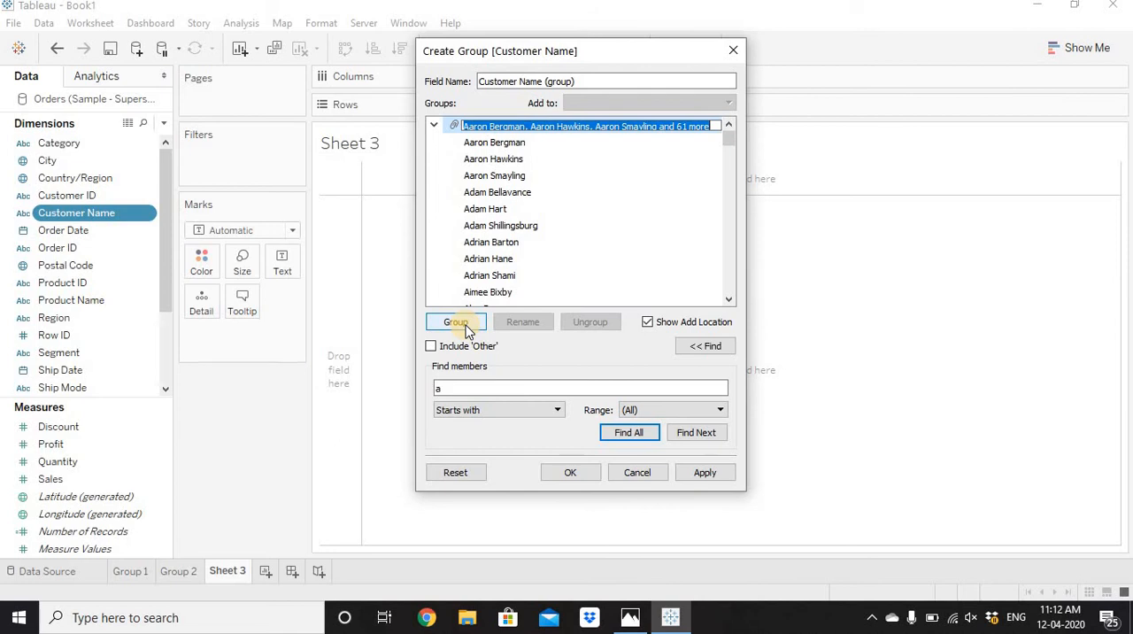
left_click(571, 473)
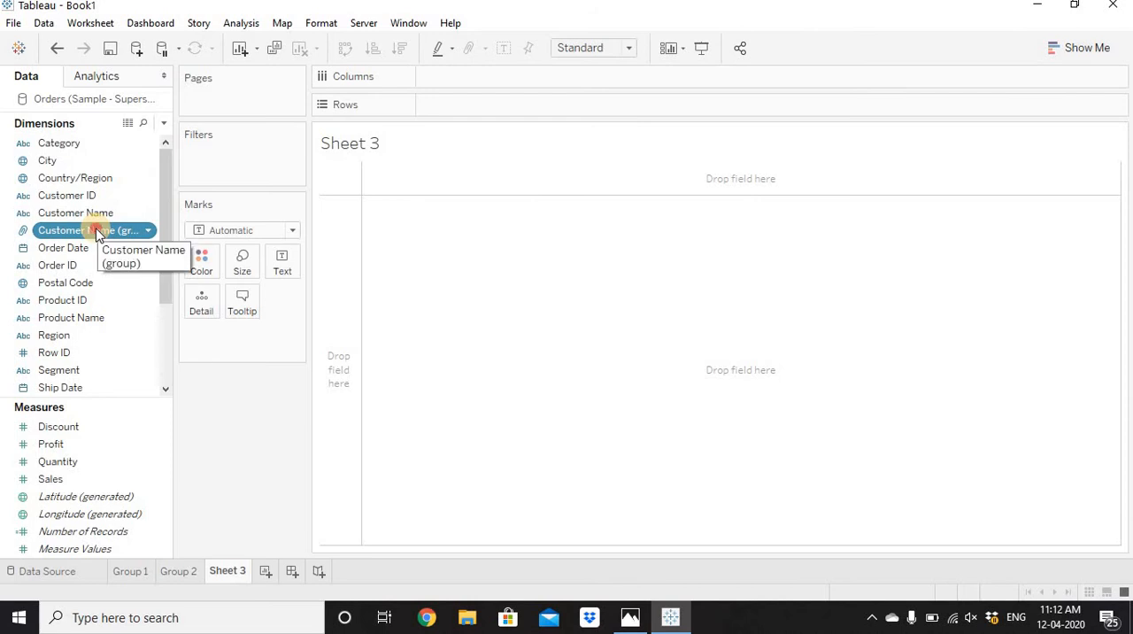
Place Customer Name (group) on the rows and check the grouped and ungrouped members in the list.
left_click_drag(96, 232, 470, 107)
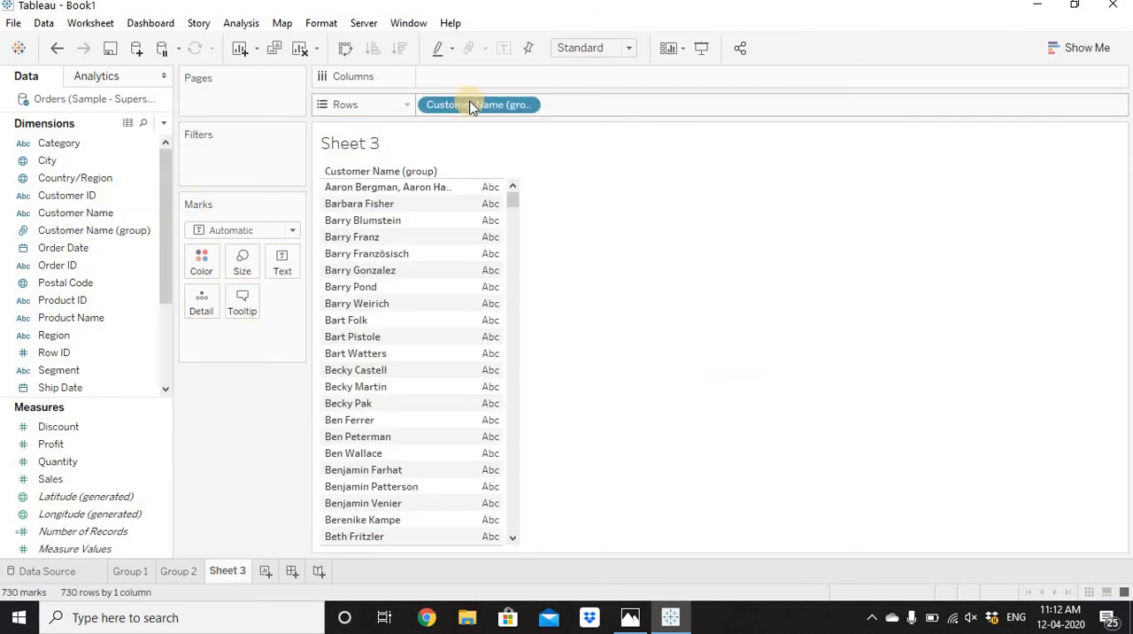
left_click(412, 189)
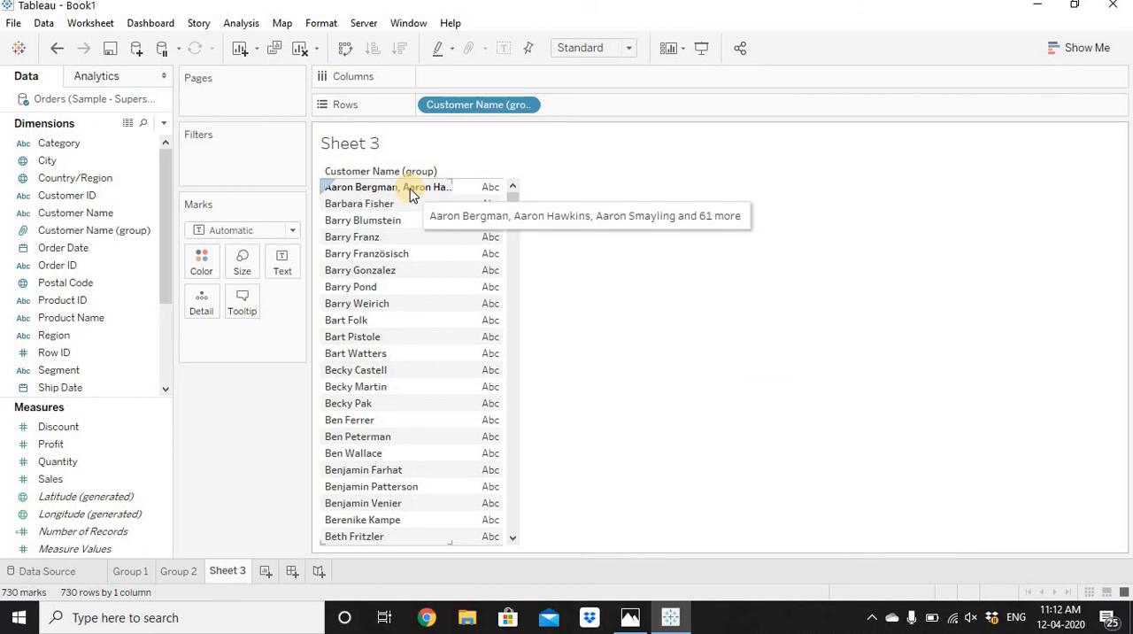
left_click(763, 386)
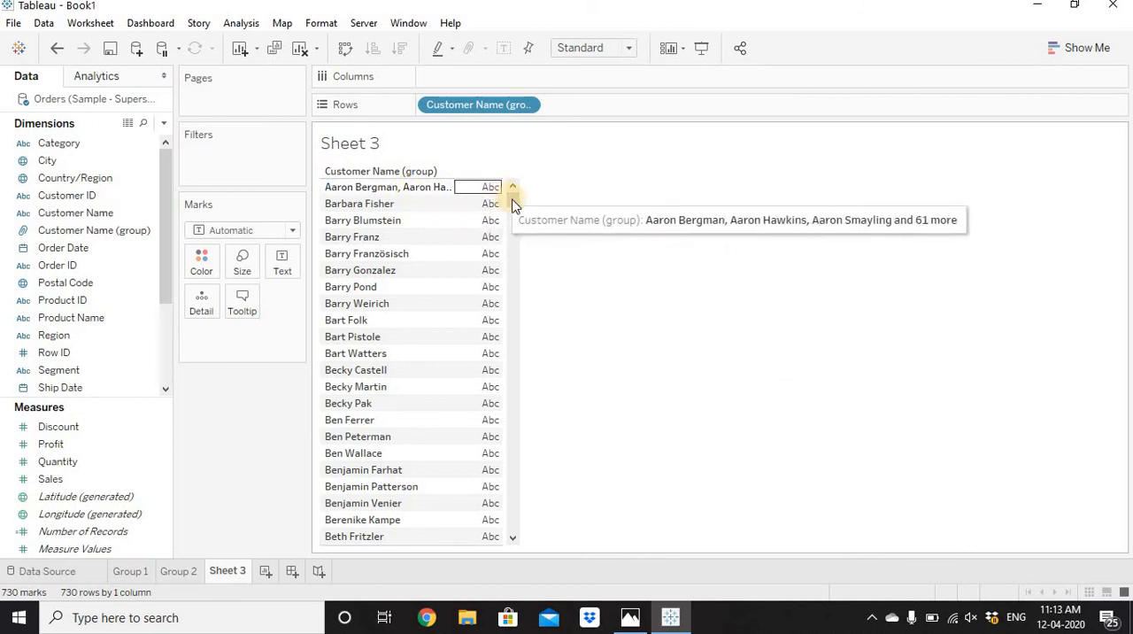
left_click_drag(512, 190, 645, 384)
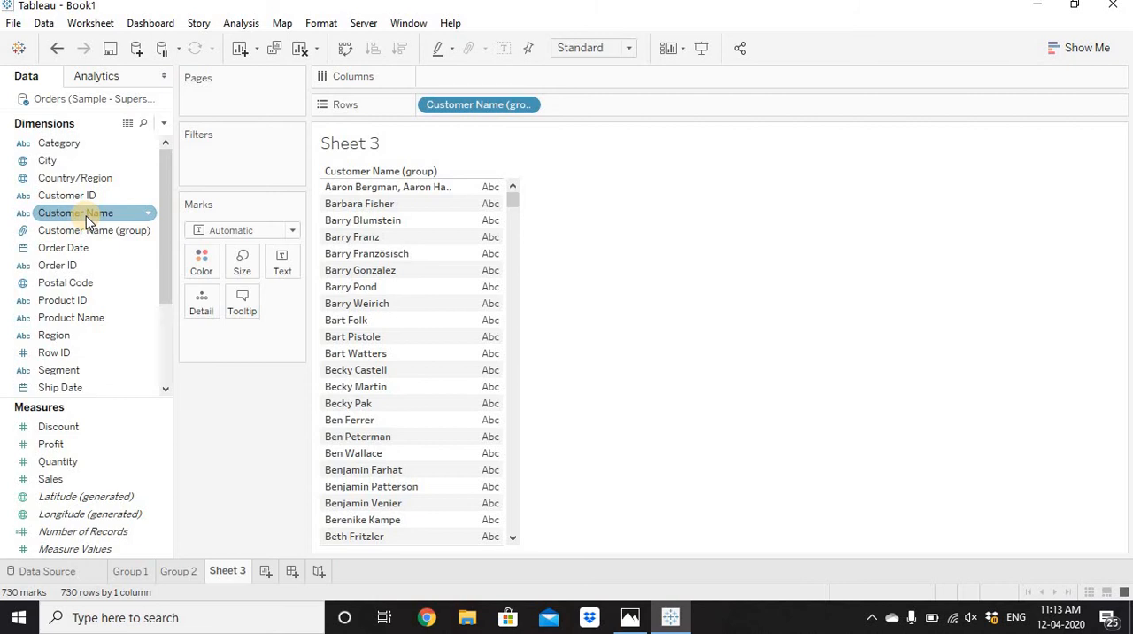
Convert Customer Name to a measure and plot its distinct count on the columns with mark labels.
left_click_drag(87, 219, 81, 437)
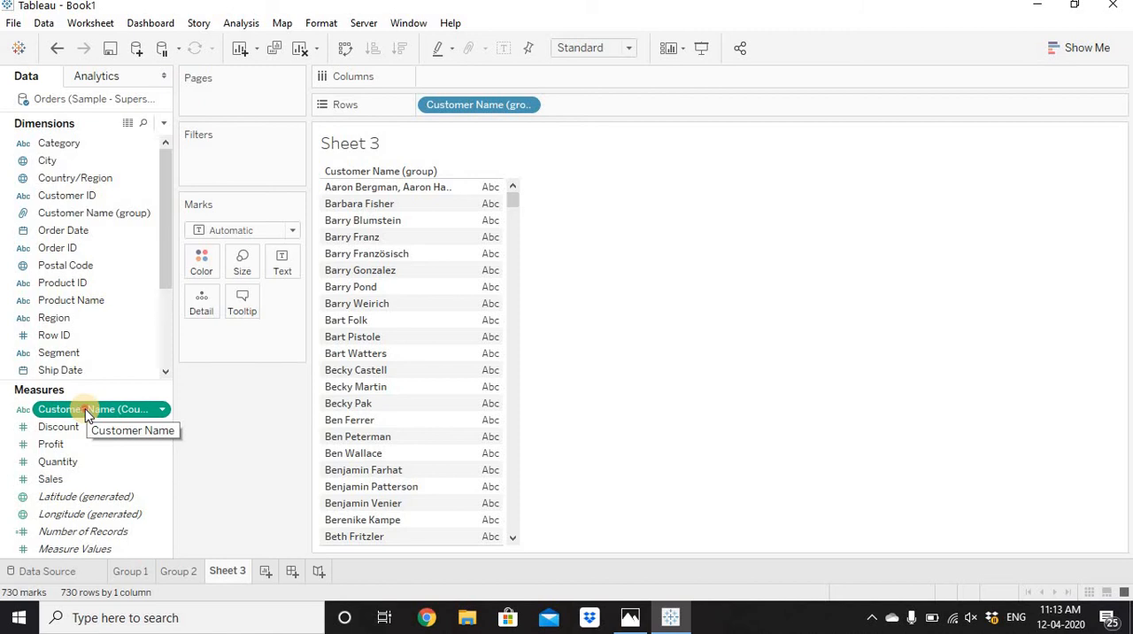
left_click_drag(85, 413, 520, 79)
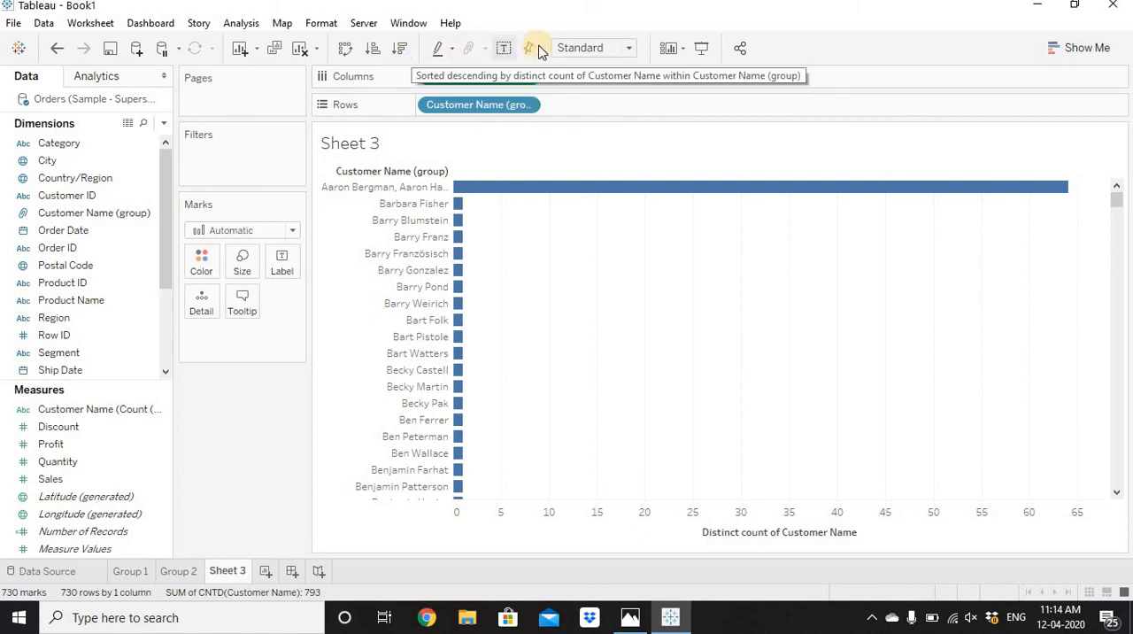
left_click(502, 48)
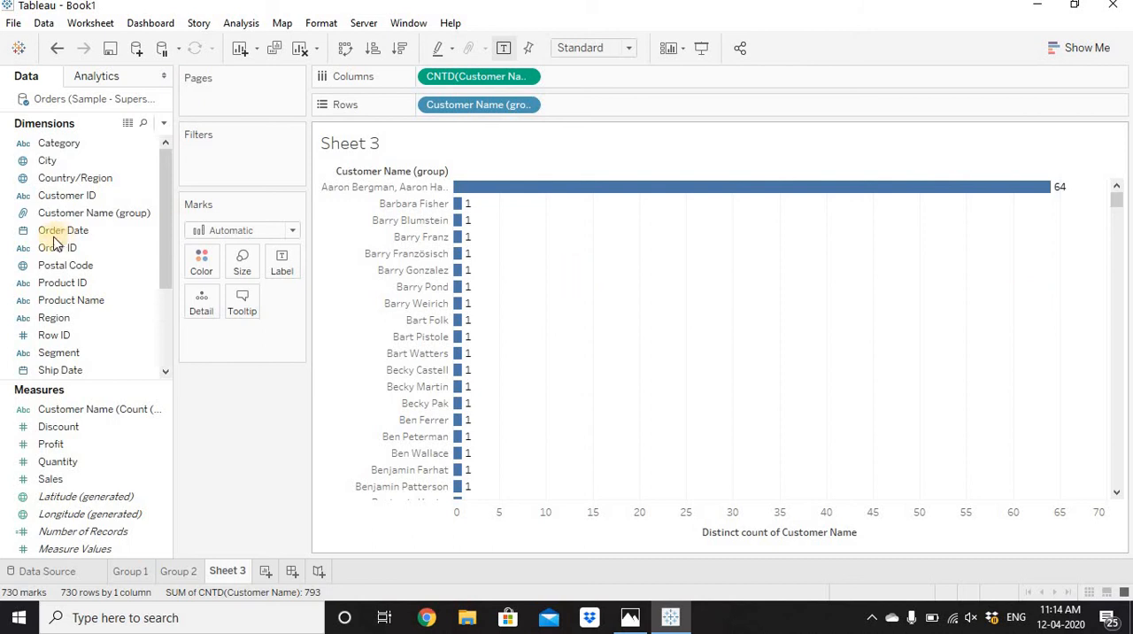
Edit Customer Name (group), find all members starting with "b", and combine them into a second group.
left_click(96, 214)
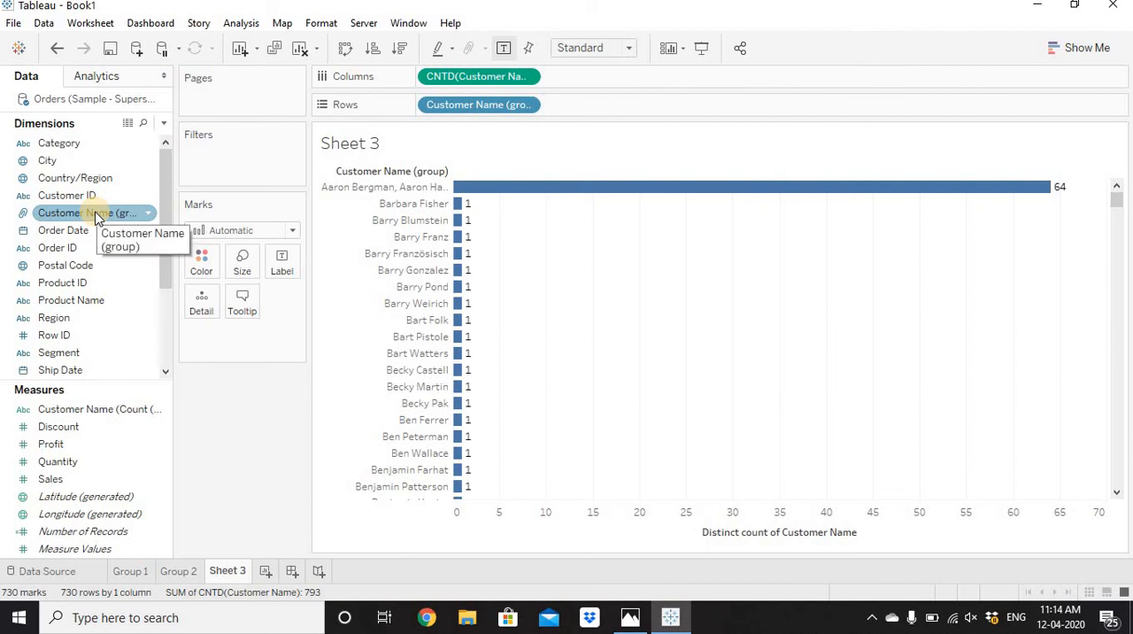
right_click(97, 217)
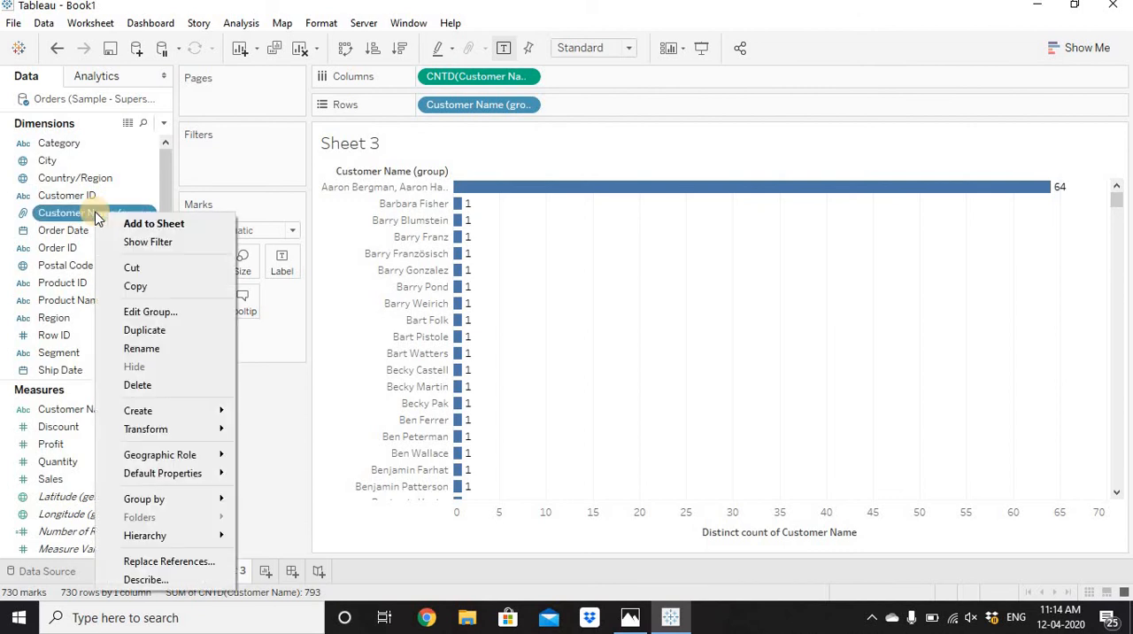
left_click(148, 315)
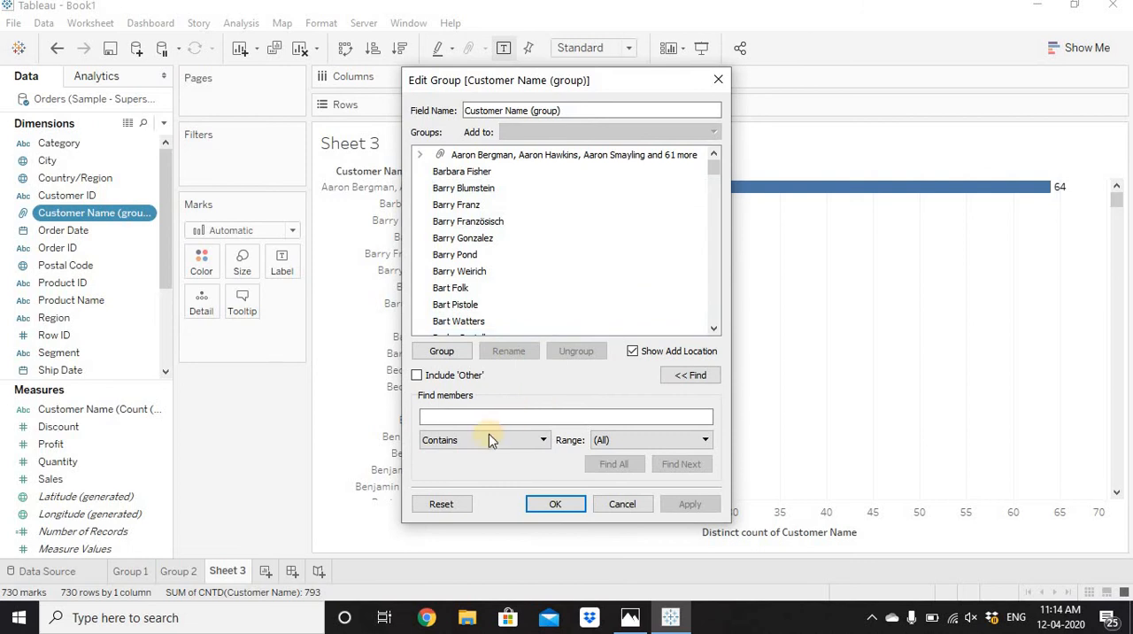
left_click(452, 448)
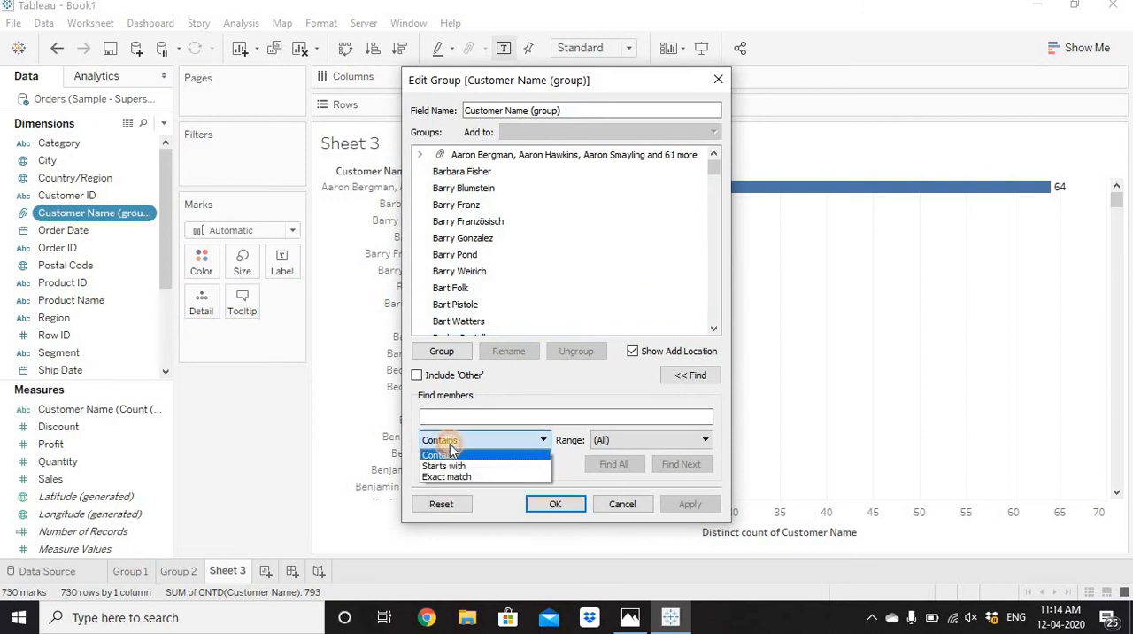
left_click(453, 467)
left_click(458, 413)
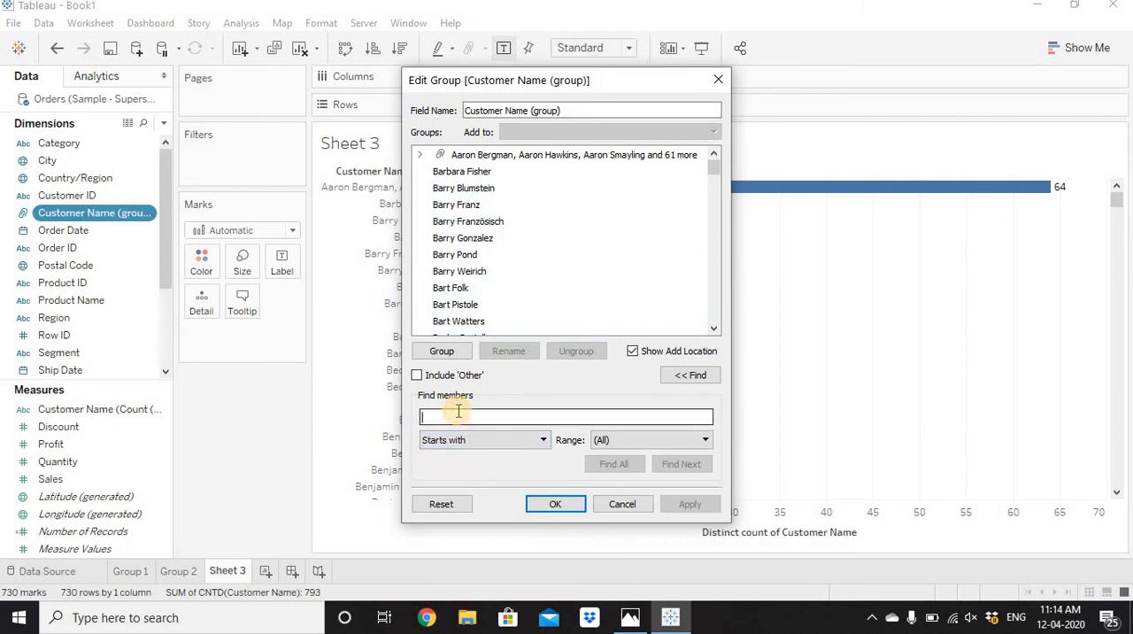
type("b")
left_click(634, 463)
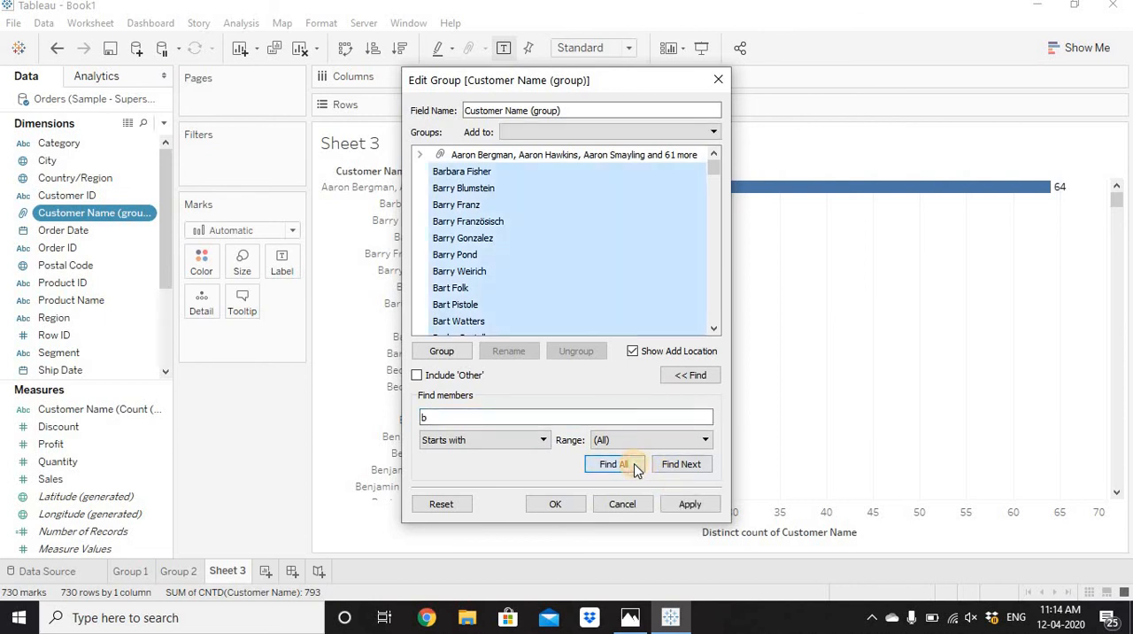
left_click(453, 347)
Find all members starting with "c" and combine them into another group.
left_click_drag(435, 417, 403, 416)
type("c")
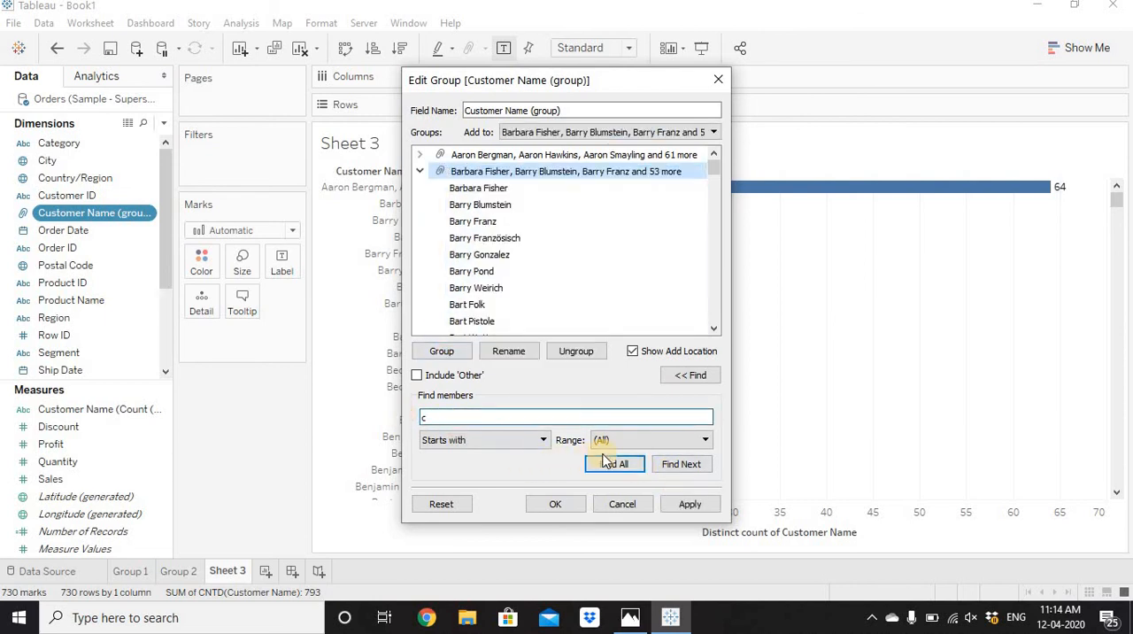
left_click(608, 467)
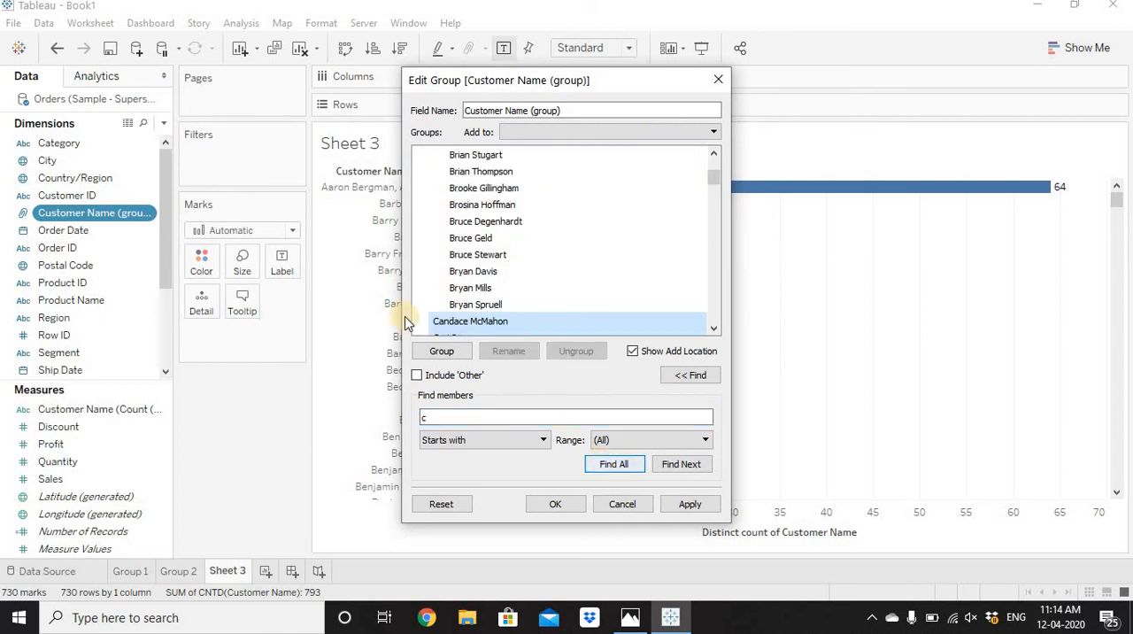
left_click(443, 354)
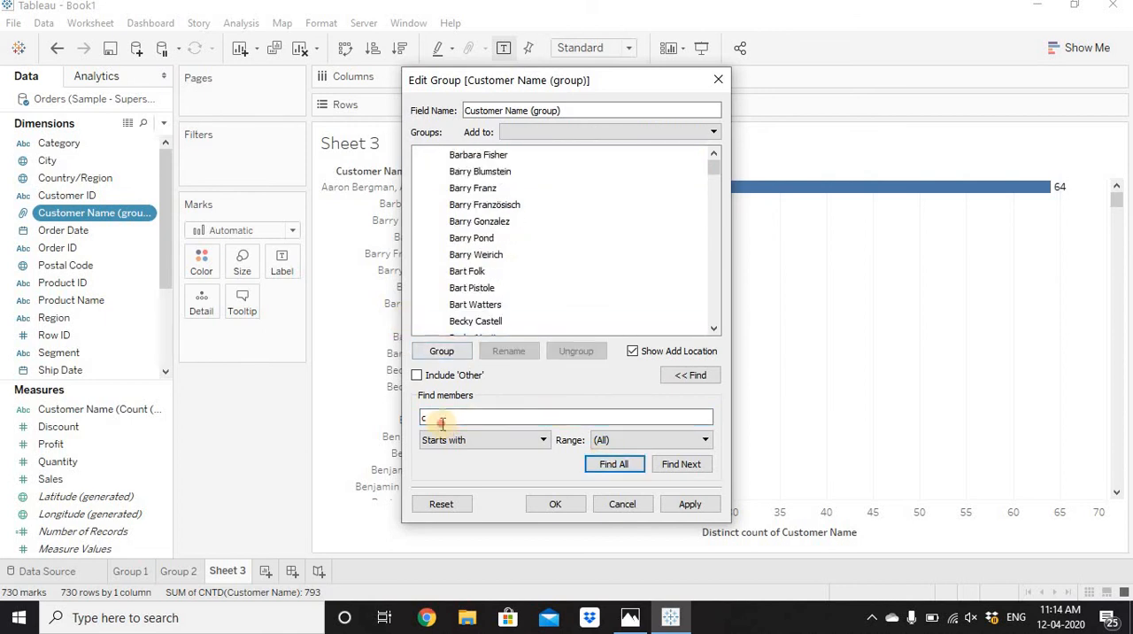
Group all members starting with "d" and apply the group changes to the chart.
left_click_drag(434, 418, 401, 424)
type("d")
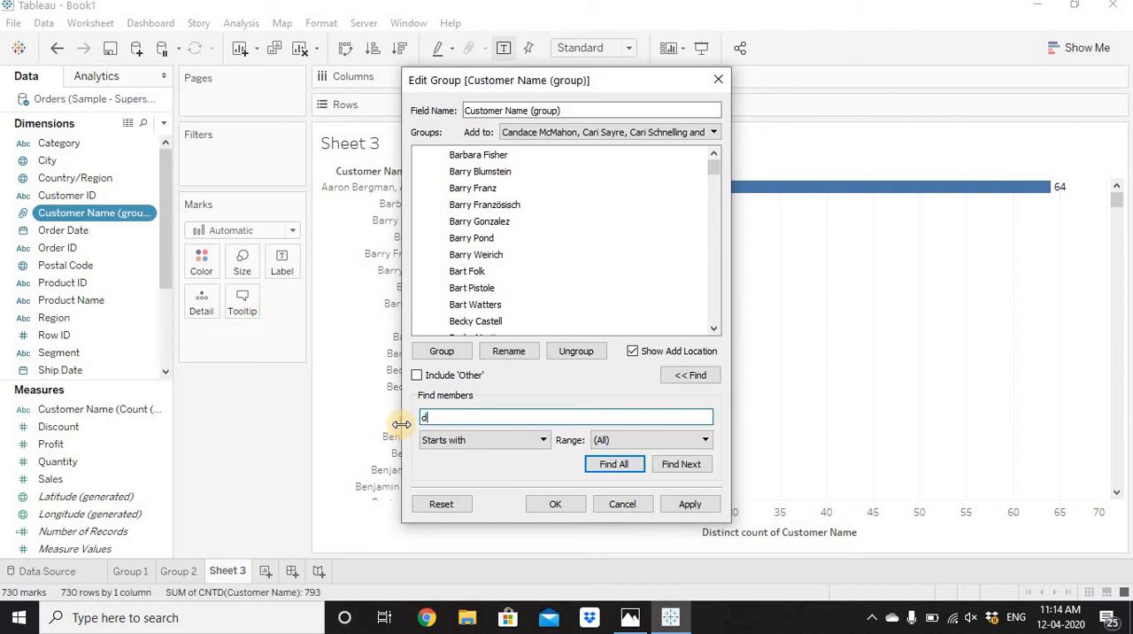
left_click(625, 466)
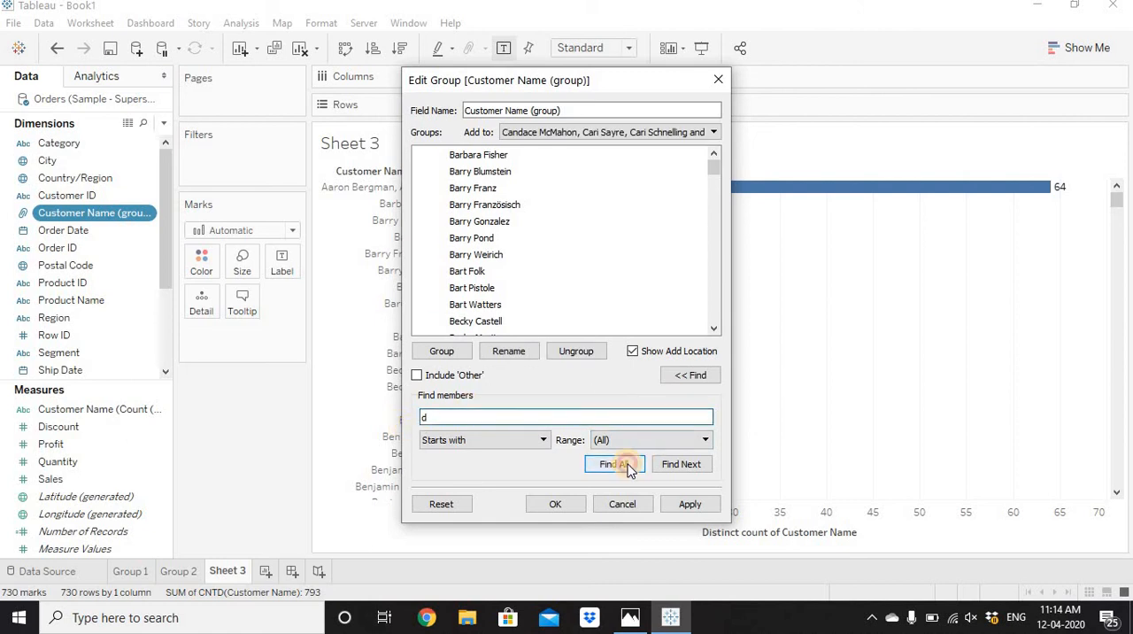
left_click(440, 352)
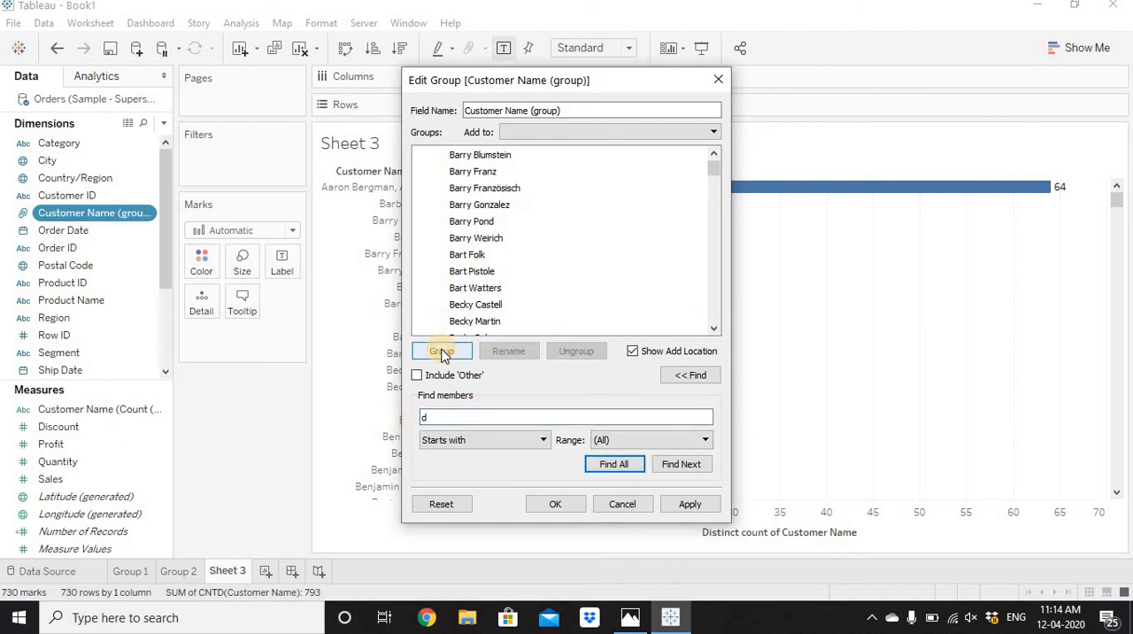
left_click(689, 505)
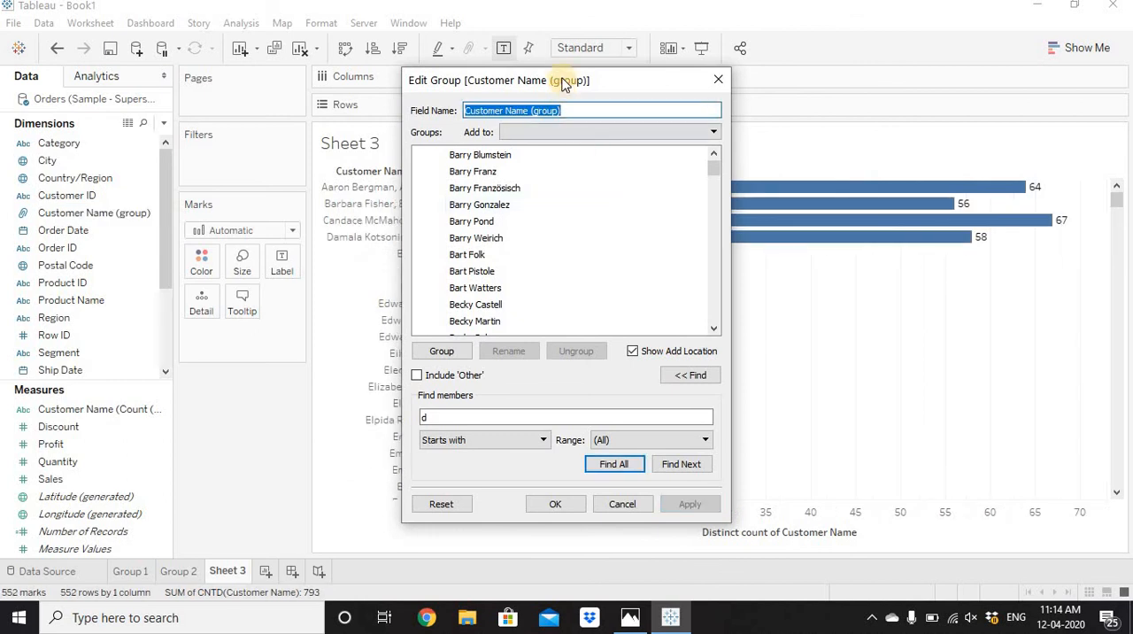
Include an 'Other' group for all remaining ungrouped members of Customer Name (group) and confirm the group edit.
left_click_drag(567, 83, 165, 53)
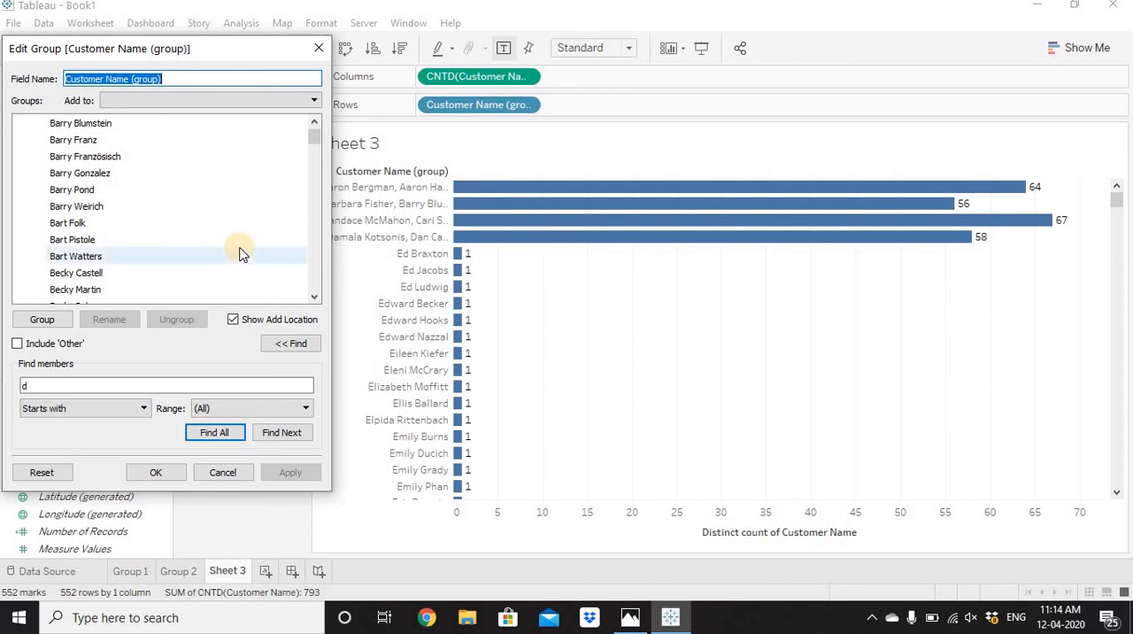
left_click(18, 343)
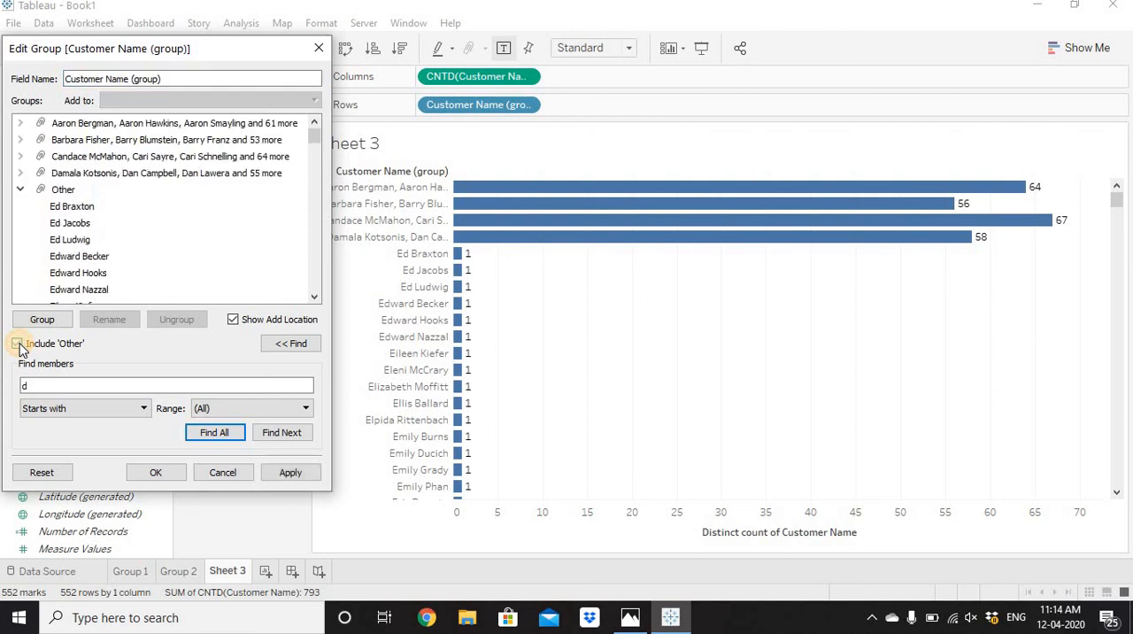
left_click(155, 472)
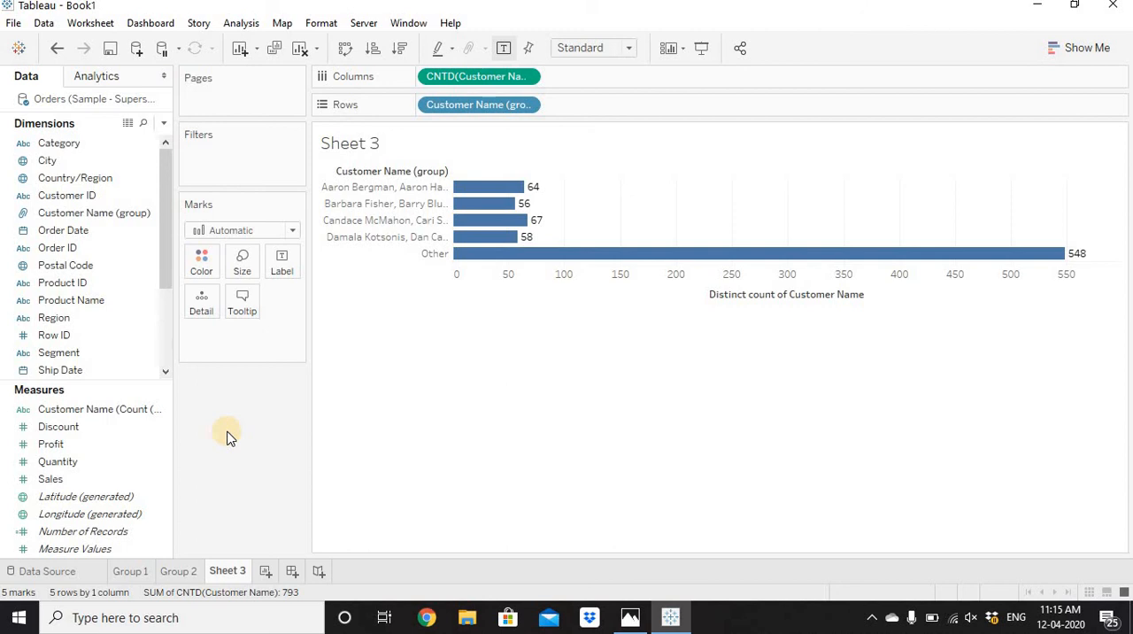
Reopen the Customer Name (group) definition, review its groups alongside the chart, and close it without changing anything.
right_click(96, 214)
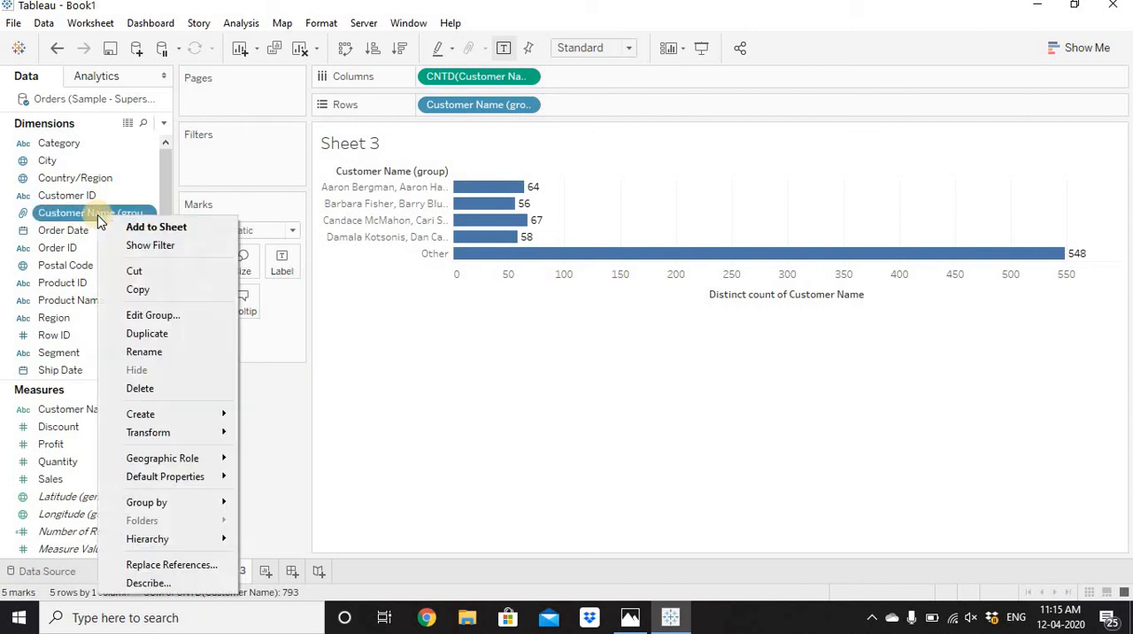
left_click(163, 317)
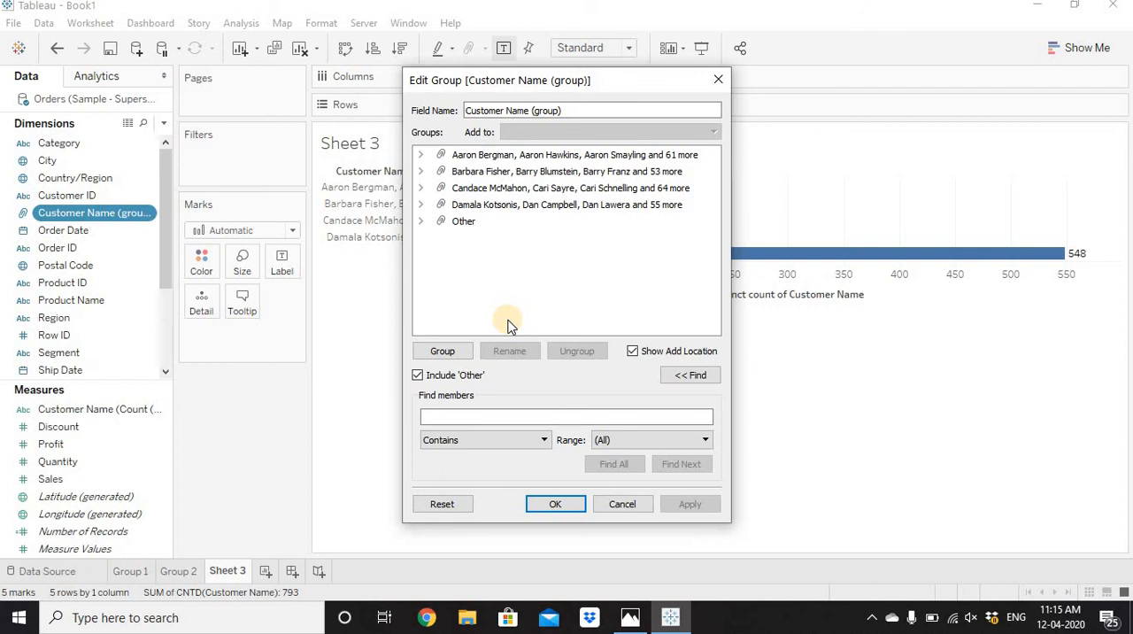
left_click(555, 505)
left_click_drag(501, 81, 748, 81)
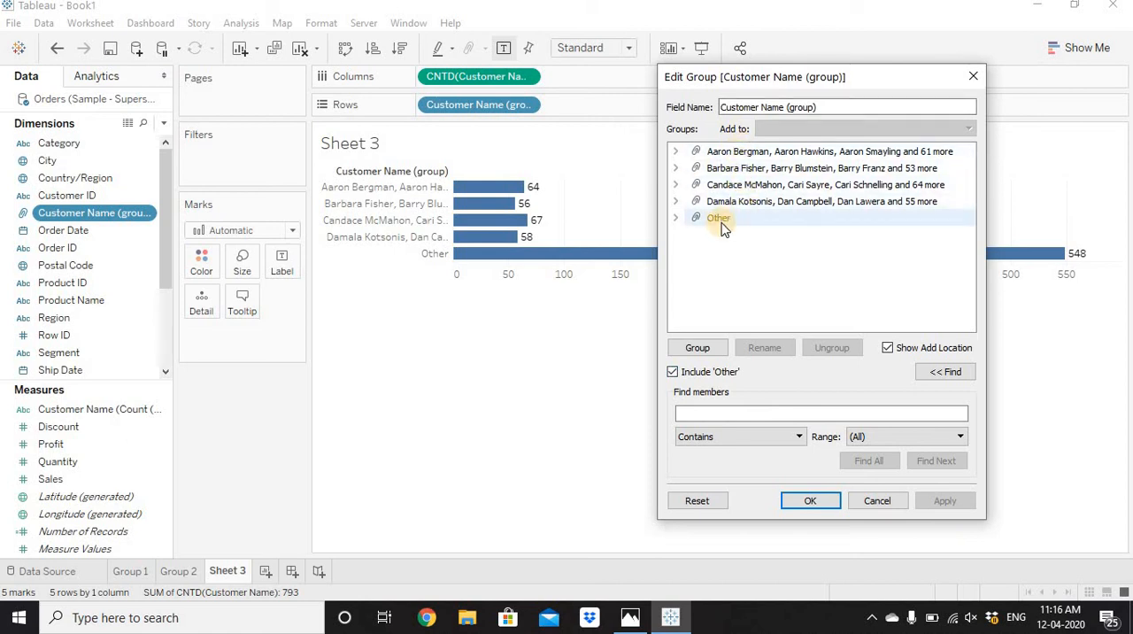
left_click(803, 501)
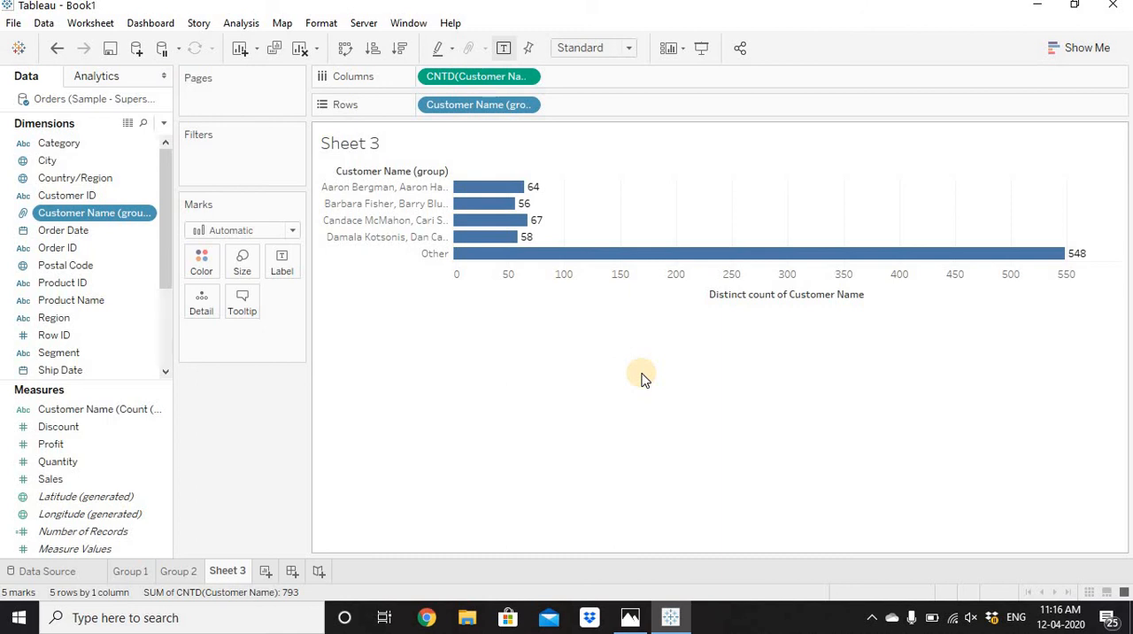
Review the Group 1 and Group 2 worksheets, and return to Sheet 3.
left_click(142, 571)
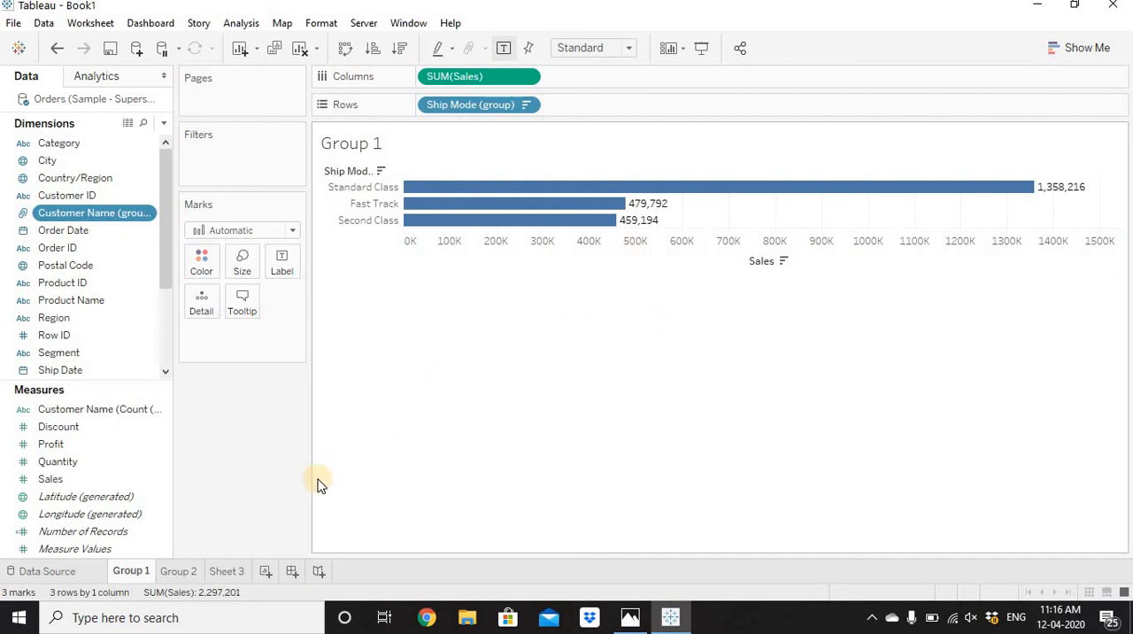
left_click(178, 573)
left_click(230, 573)
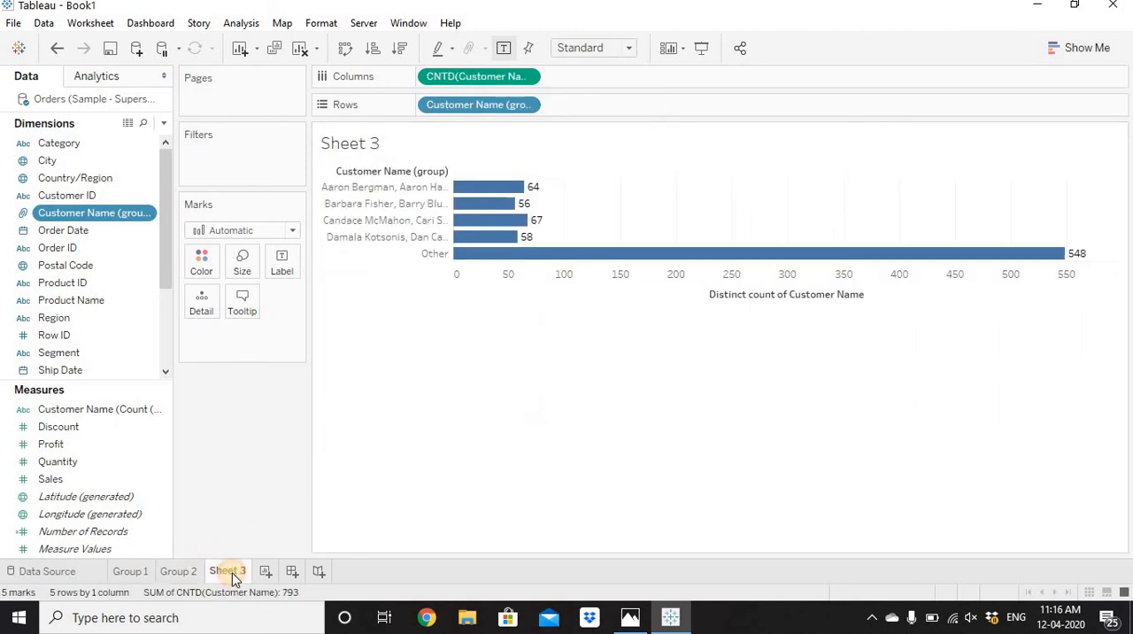